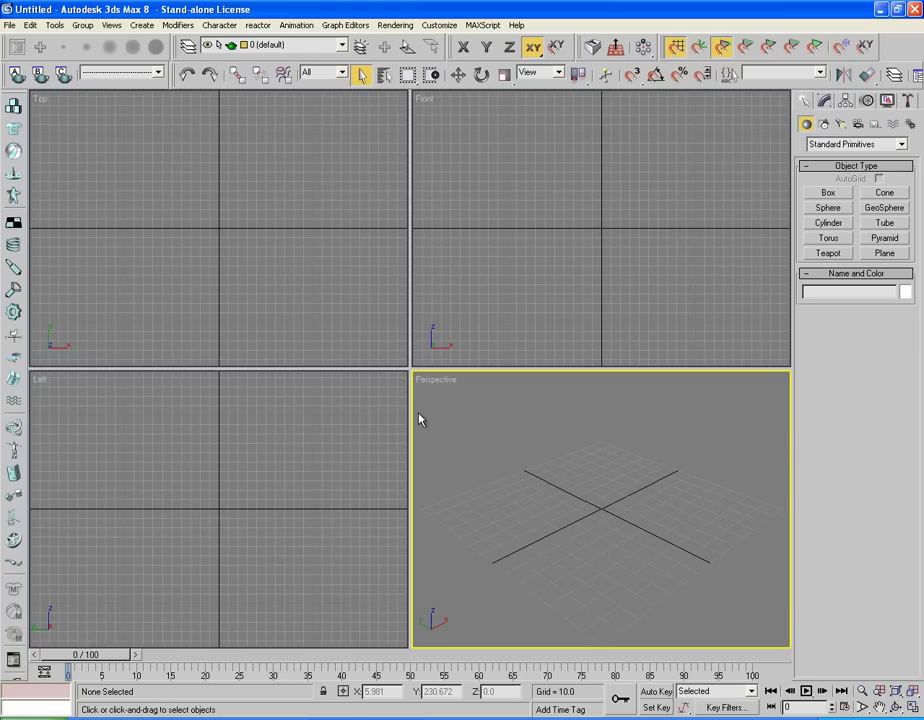
- Reset 3ds Max through File > Reset, confirming Yes to start an empty Untitled scene
{"action": "left_click", "coordinate": [11, 26]}
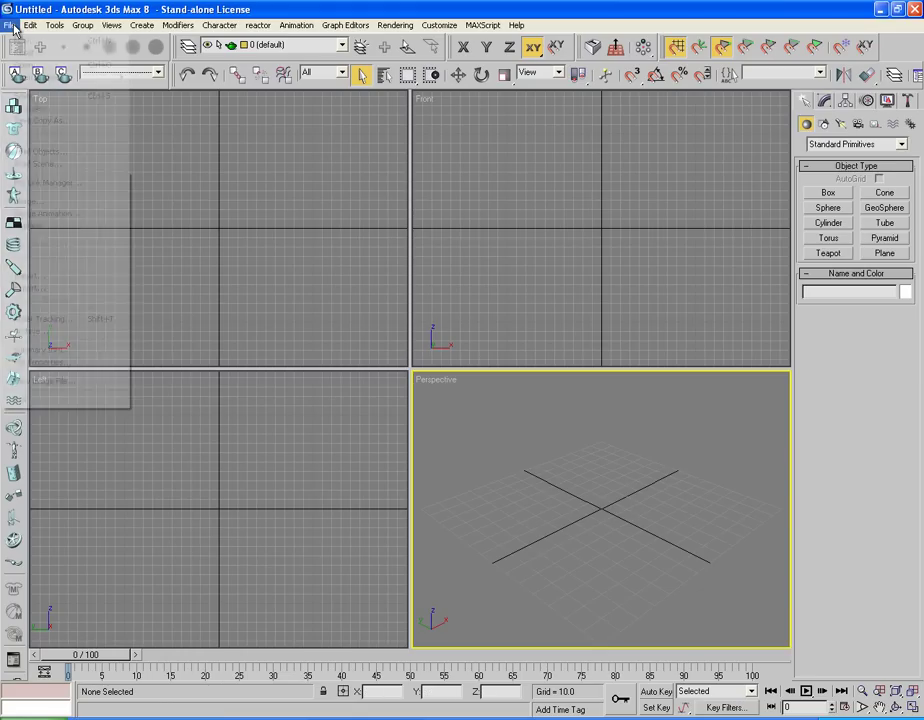
{"action": "left_click", "coordinate": [22, 52]}
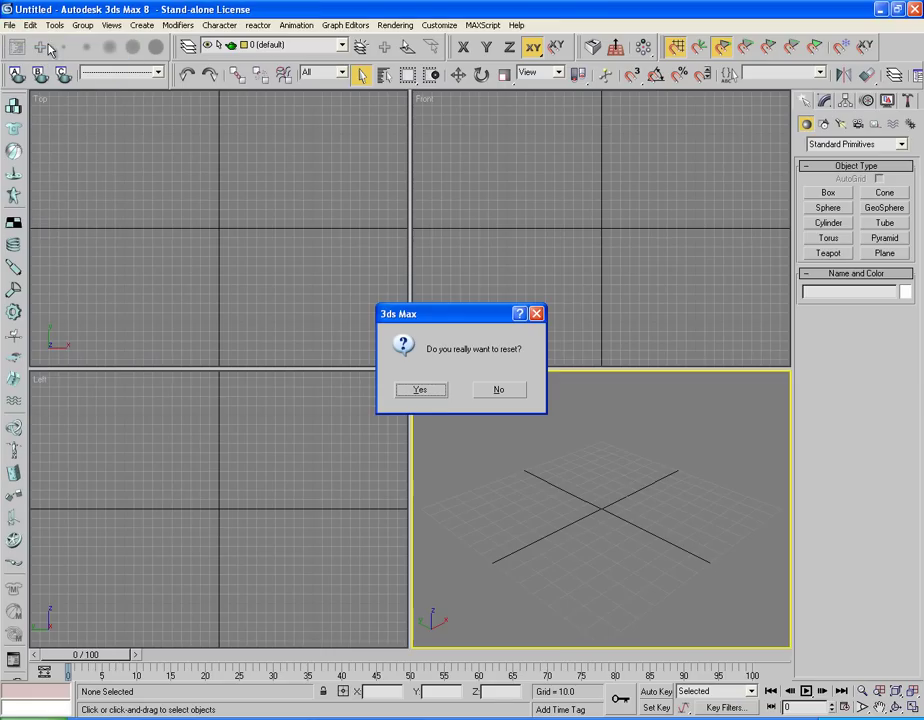
{"action": "left_click", "coordinate": [429, 397]}
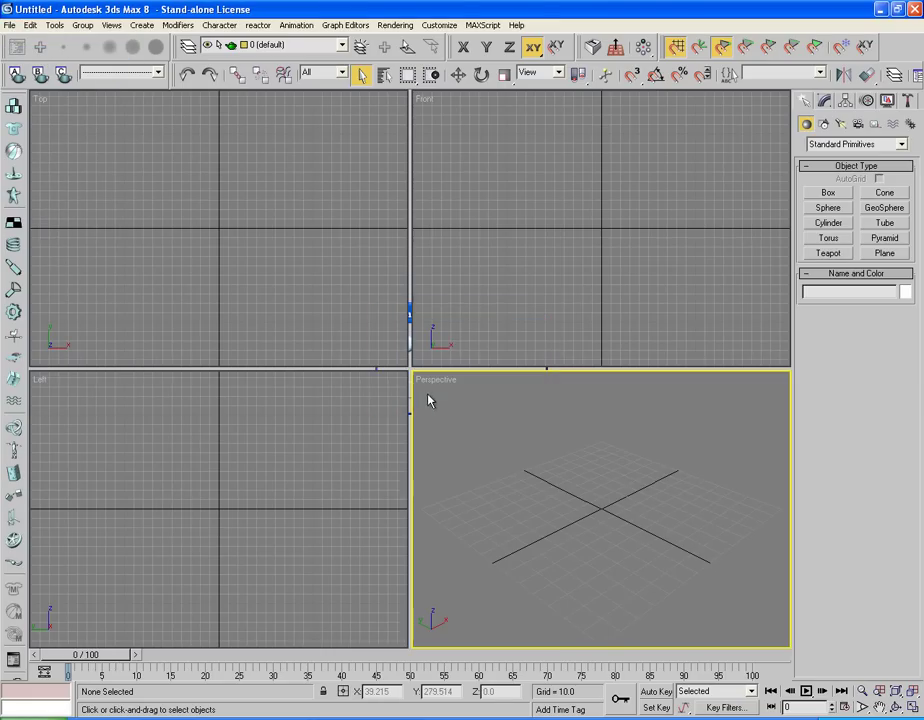
- Draw a box at the scene centre in the Top view
{"action": "left_click", "coordinate": [830, 194]}
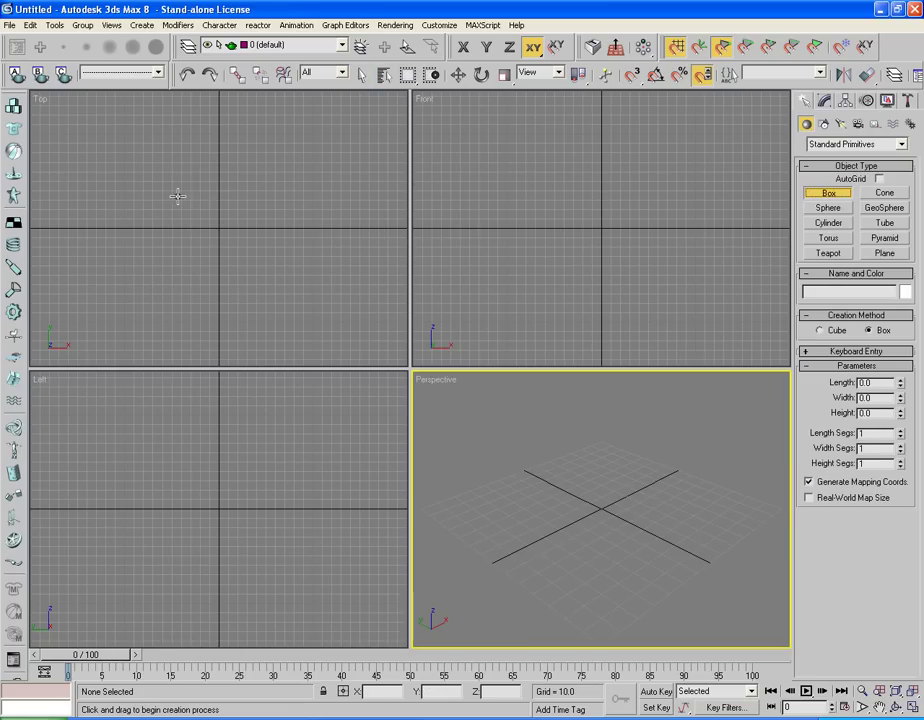
{"action": "left_click_drag", "start_coordinate": [172, 193], "coordinate": [260, 264]}
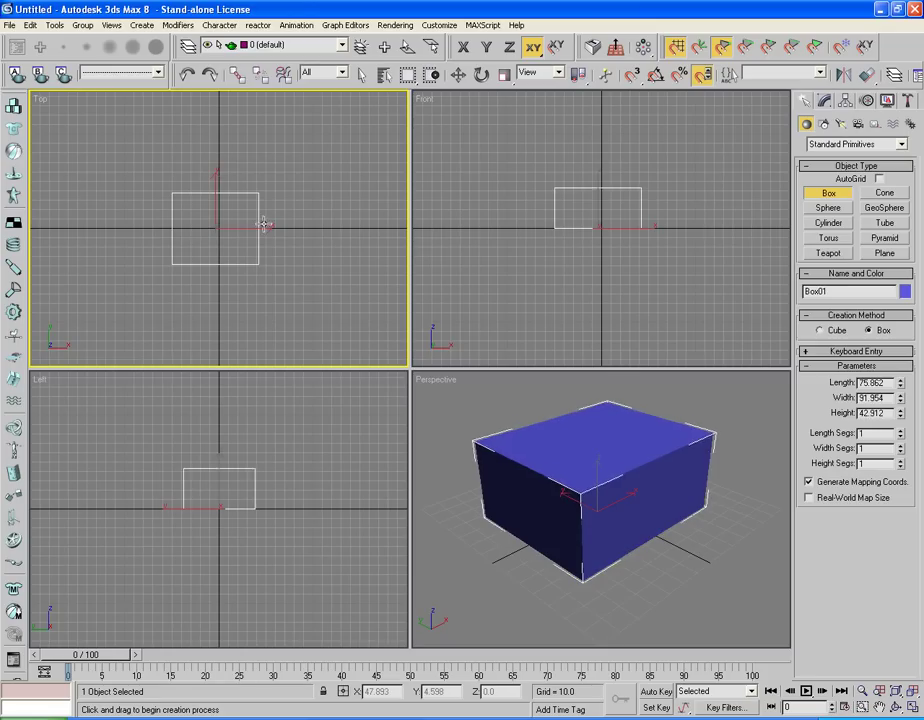
{"action": "left_click", "coordinate": [265, 218]}
- Set the box to Length, Width and Height 30 with 3 segments each
{"action": "double_click", "coordinate": [889, 383]}
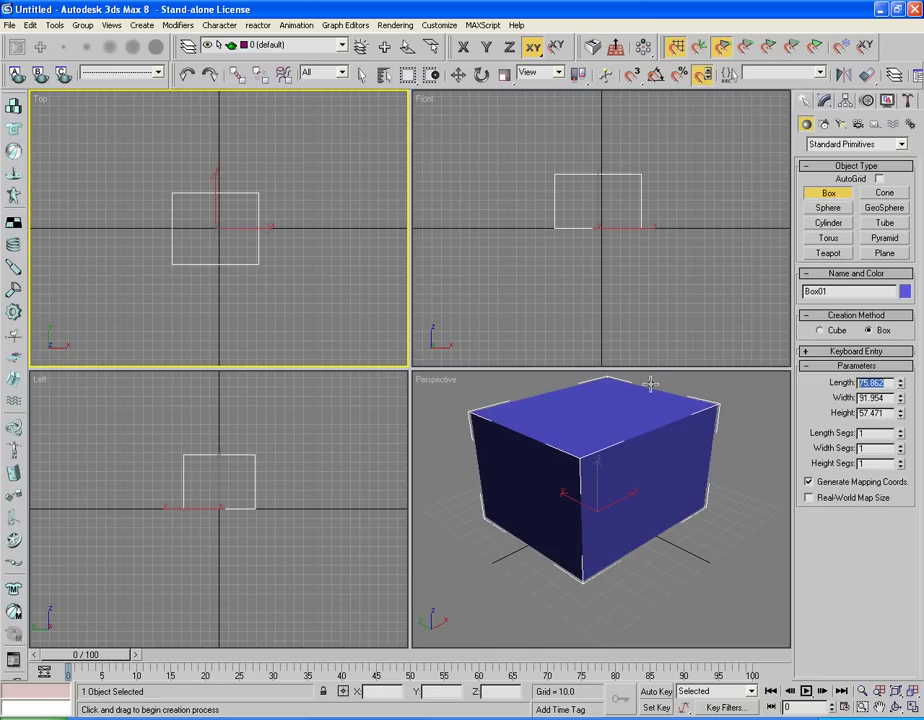
{"action": "type", "text": "30"}
{"action": "key", "text": "Tab"}
{"action": "type", "text": "30"}
{"action": "key", "text": "Tab"}
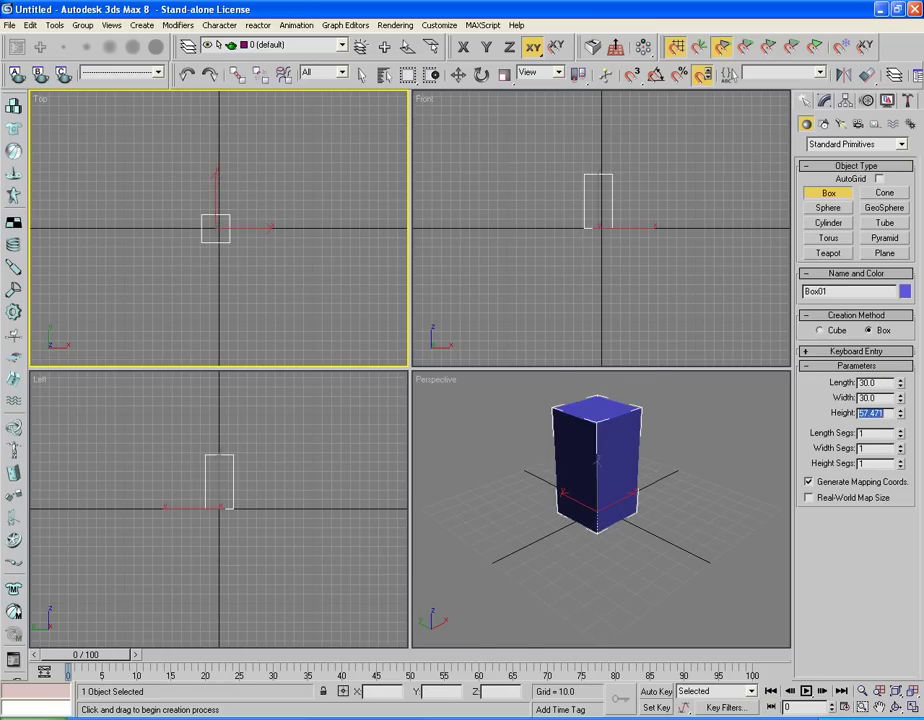
{"action": "type", "text": "30"}
{"action": "key", "text": "Tab"}
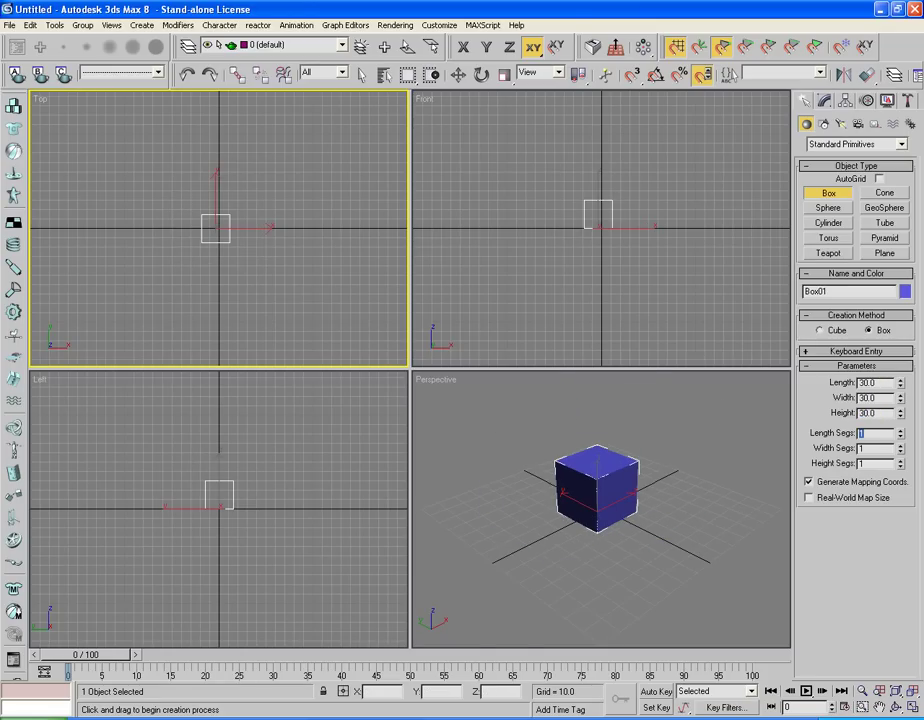
{"action": "type", "text": "3"}
{"action": "key", "text": "Tab"}
{"action": "type", "text": "3"}
{"action": "key", "text": "Tab"}
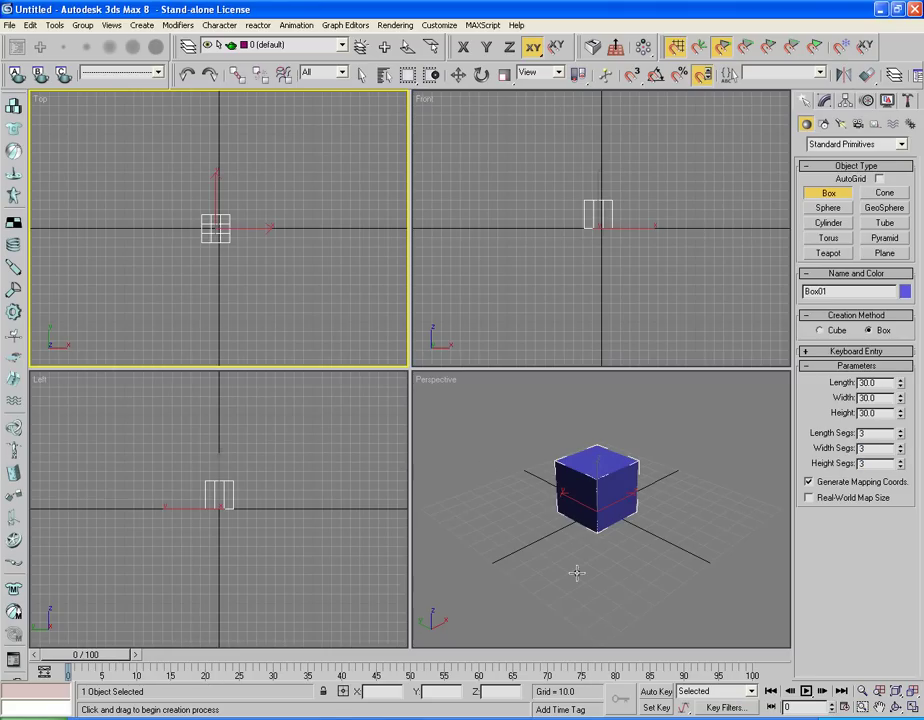
{"action": "left_click", "coordinate": [603, 515]}
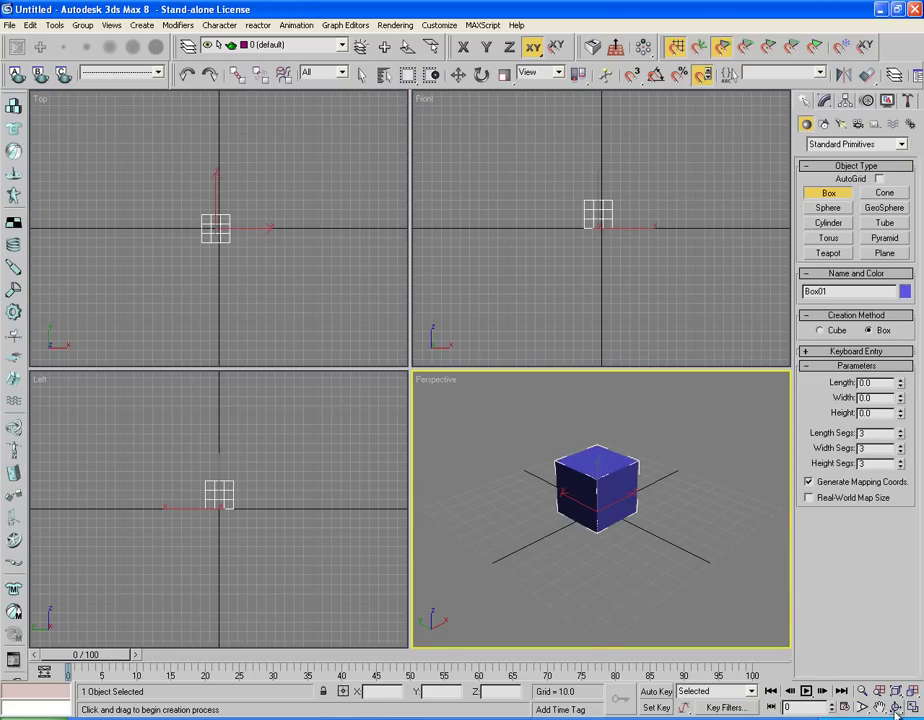
- Zoom the Perspective, Top, Front and Left views in on the box
{"action": "scroll", "coordinate": [627, 497], "scroll_direction": "up", "scroll_amount": 5}
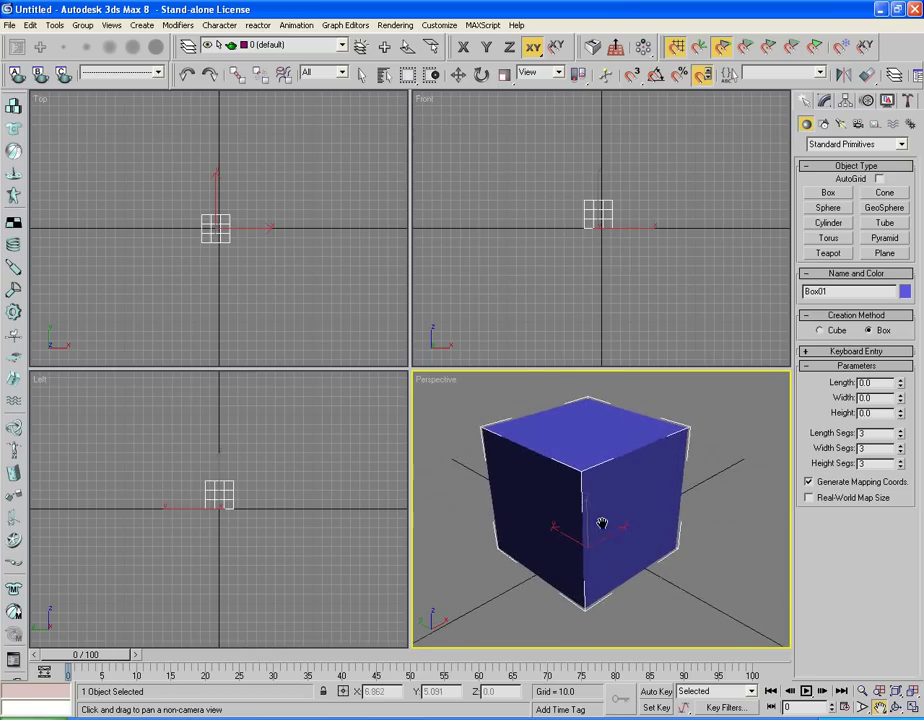
{"action": "left_click", "coordinate": [225, 225]}
{"action": "scroll", "coordinate": [225, 235], "scroll_direction": "up", "scroll_amount": 5}
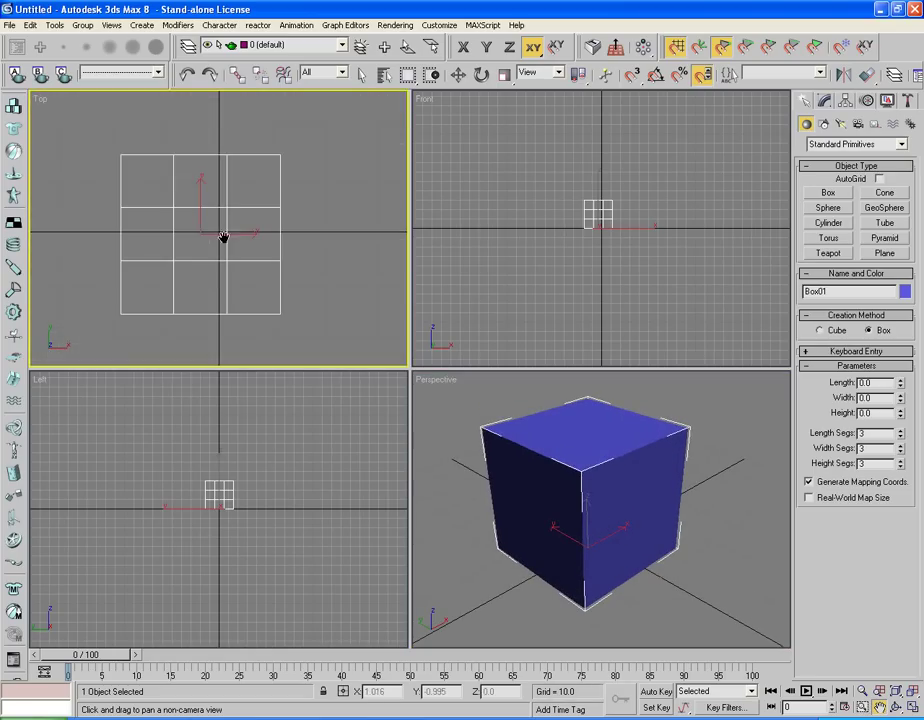
{"action": "left_click", "coordinate": [590, 237]}
{"action": "scroll", "coordinate": [590, 237], "scroll_direction": "up", "scroll_amount": 5}
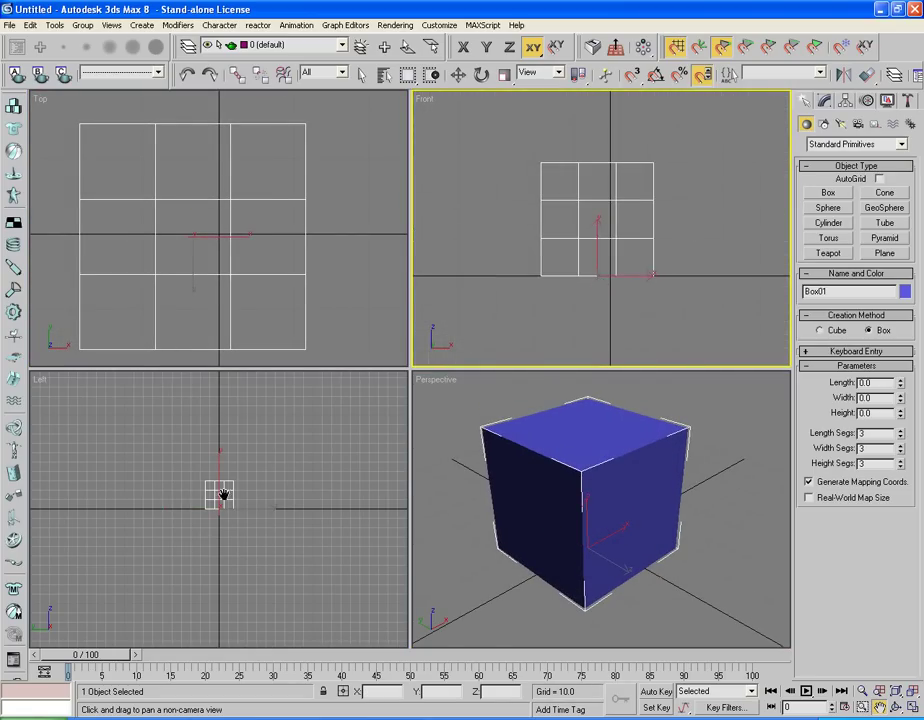
{"action": "left_click", "coordinate": [163, 547]}
{"action": "scroll", "coordinate": [200, 520], "scroll_direction": "up", "scroll_amount": 5}
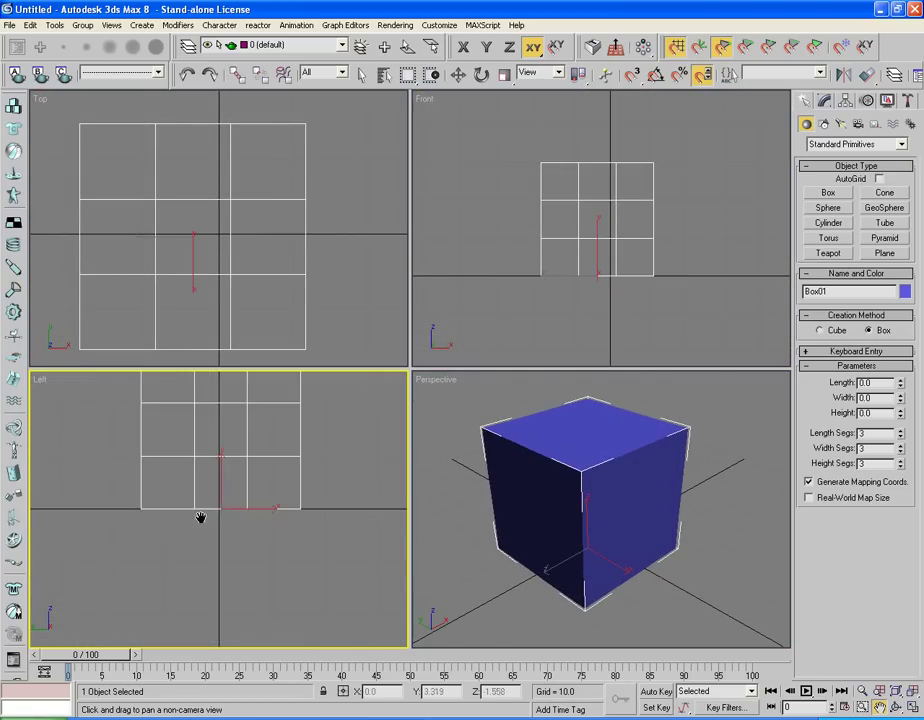
- Turn on Edged Faces in the Perspective view and pick Select and Move
{"action": "left_click", "coordinate": [595, 499]}
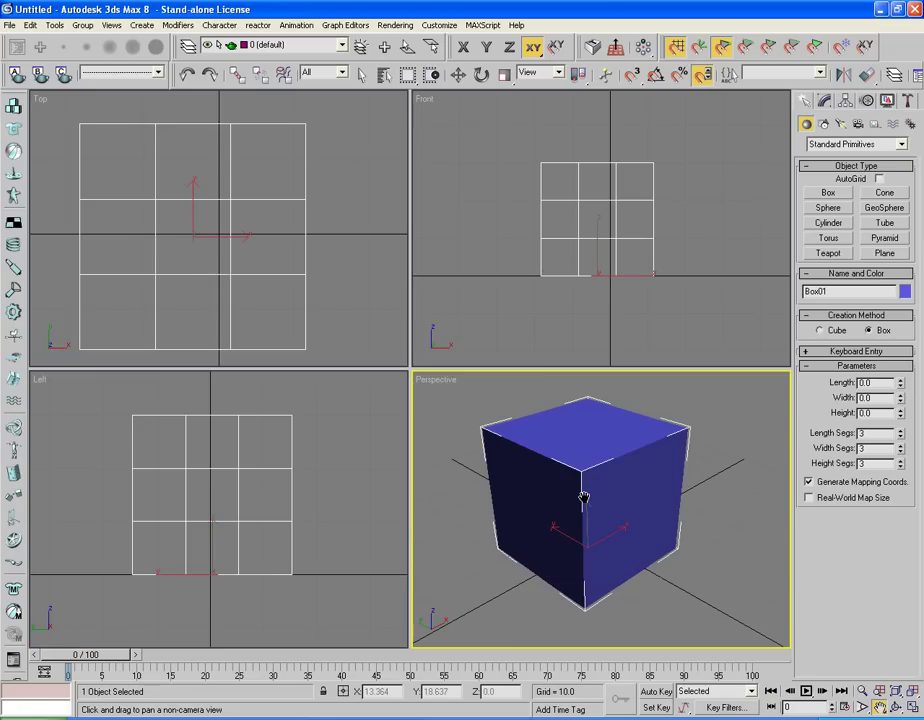
{"action": "key", "text": "F4"}
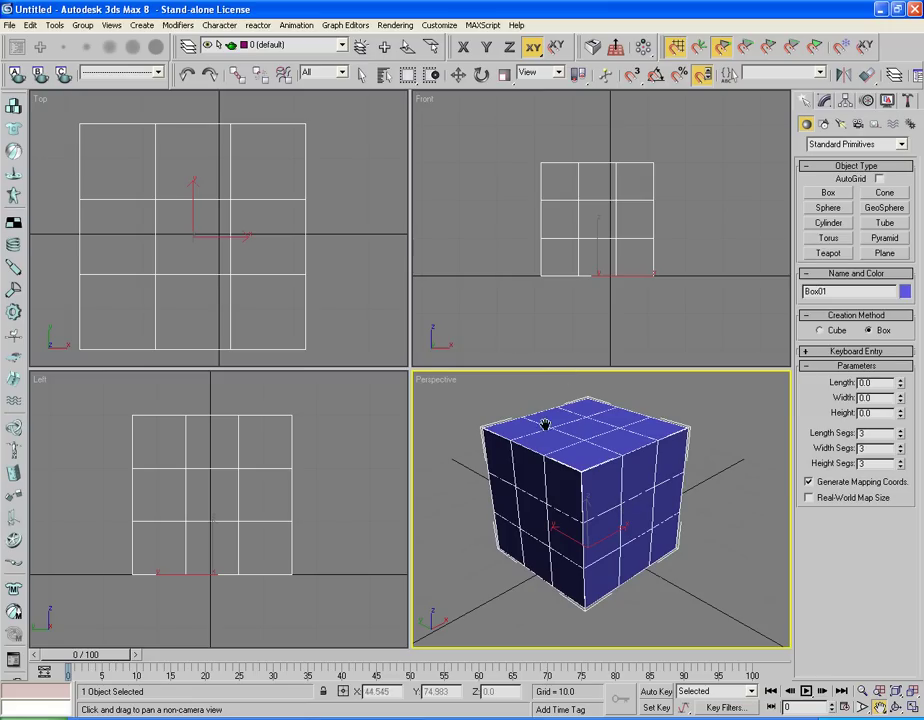
{"action": "left_click", "coordinate": [457, 75]}
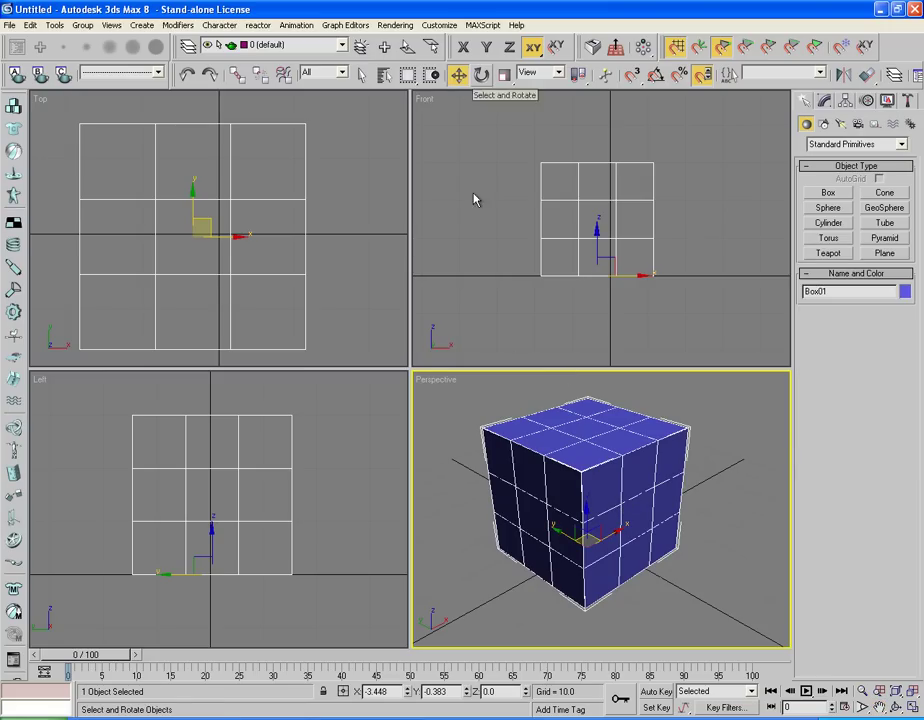
- Convert Box01 to an Editable Poly and enter Polygon sub-object level
{"action": "right_click", "coordinate": [587, 490]}
{"action": "mouse_move", "coordinate": [660, 609]}
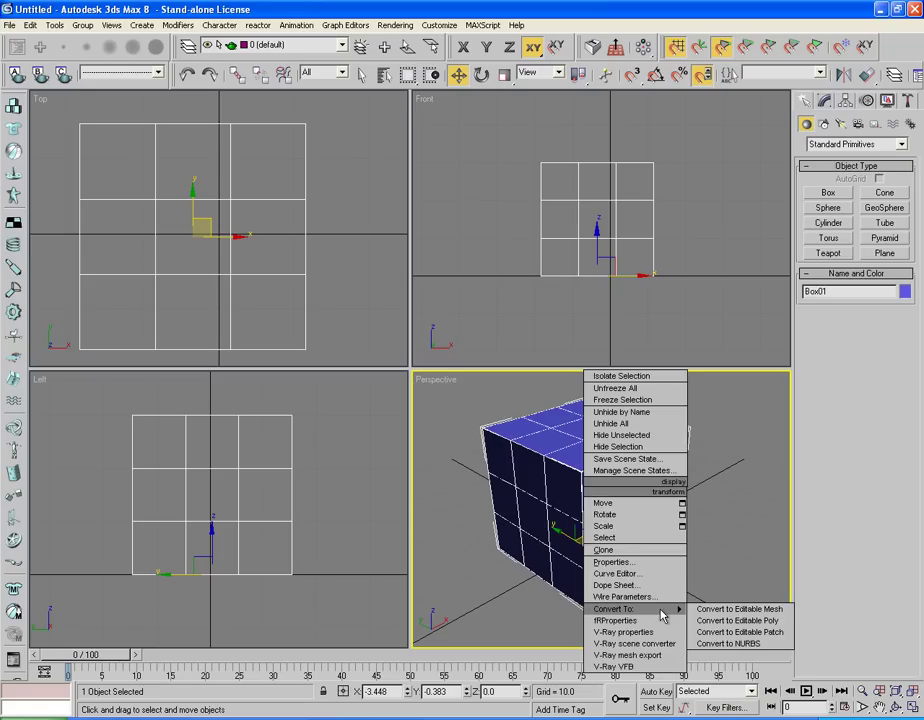
{"action": "left_click", "coordinate": [716, 622]}
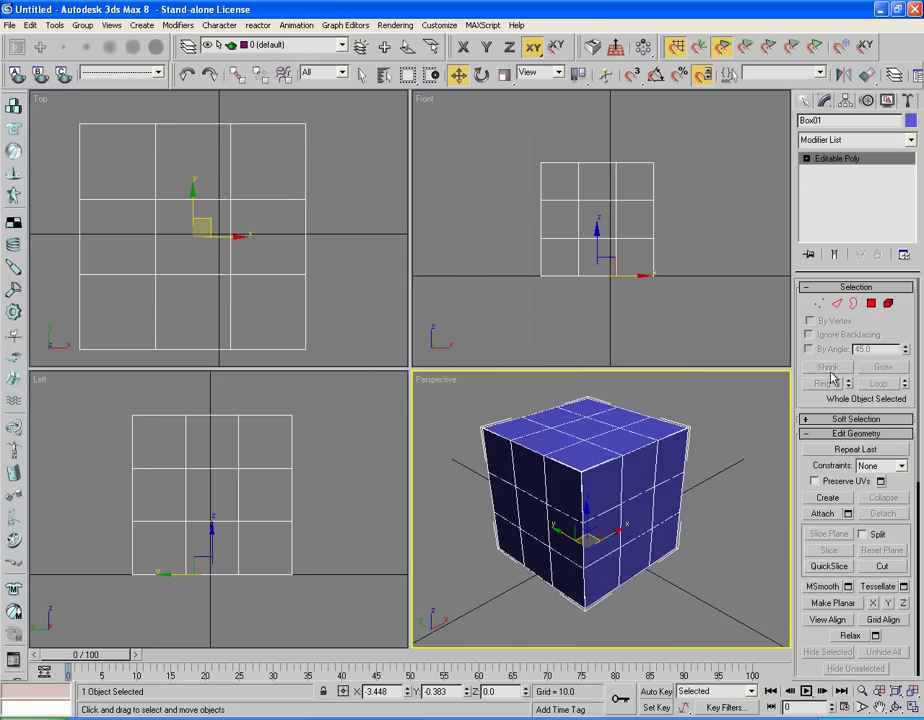
{"action": "left_click", "coordinate": [806, 158]}
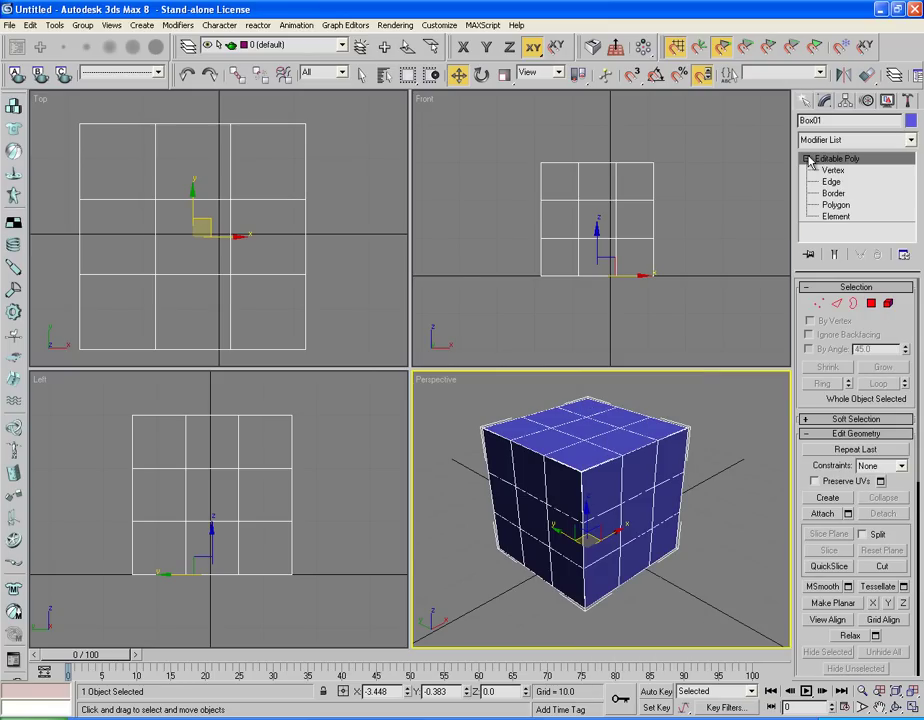
{"action": "left_click", "coordinate": [836, 205]}
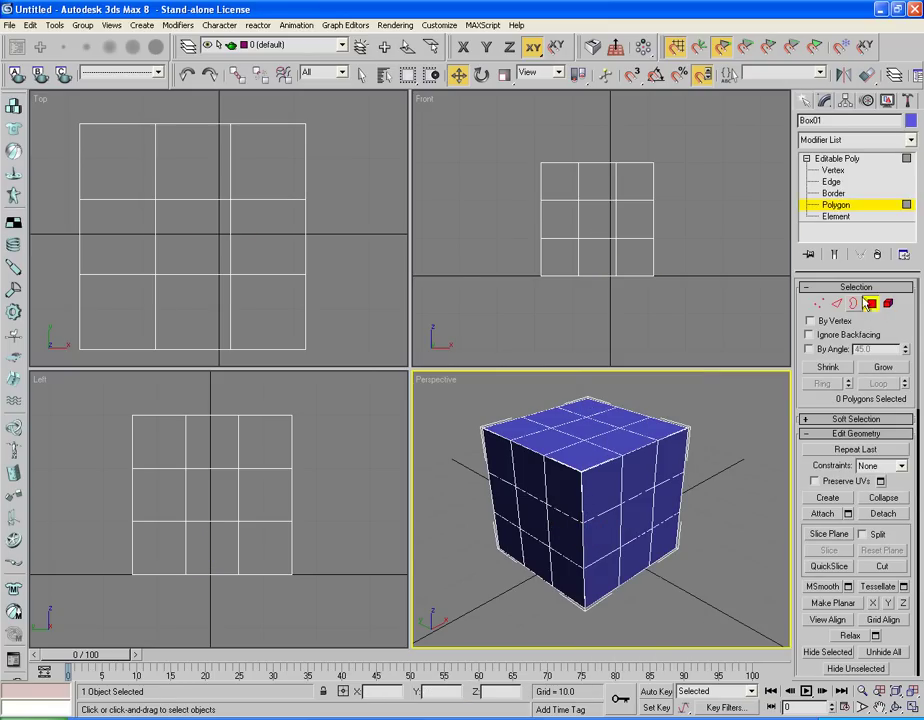
- Select the three-polygon vertical column on the cube's front face
{"action": "left_click", "coordinate": [605, 489]}
{"action": "left_click", "coordinate": [603, 530], "text": "ctrl"}
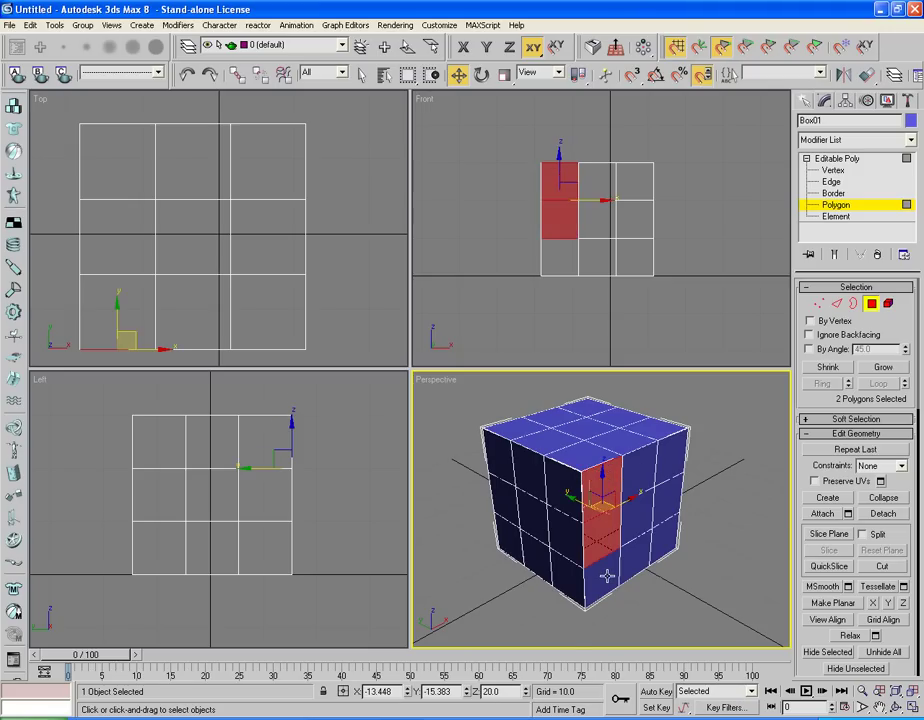
{"action": "left_click", "coordinate": [605, 573], "text": "ctrl"}
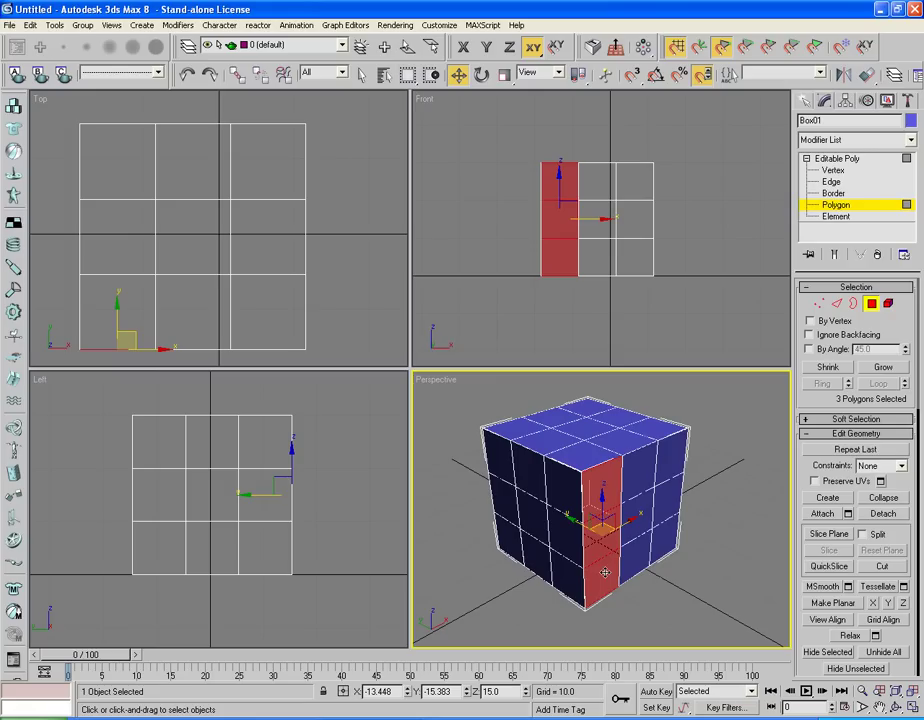
{"action": "left_click", "coordinate": [635, 487]}
{"action": "left_click", "coordinate": [603, 485]}
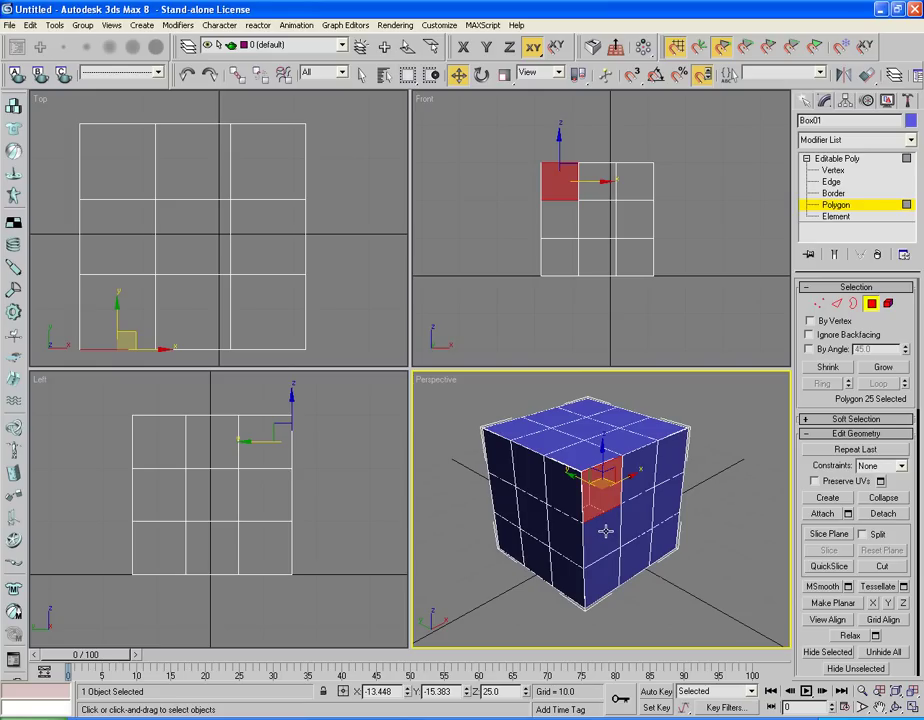
{"action": "left_click", "coordinate": [605, 531], "text": "ctrl"}
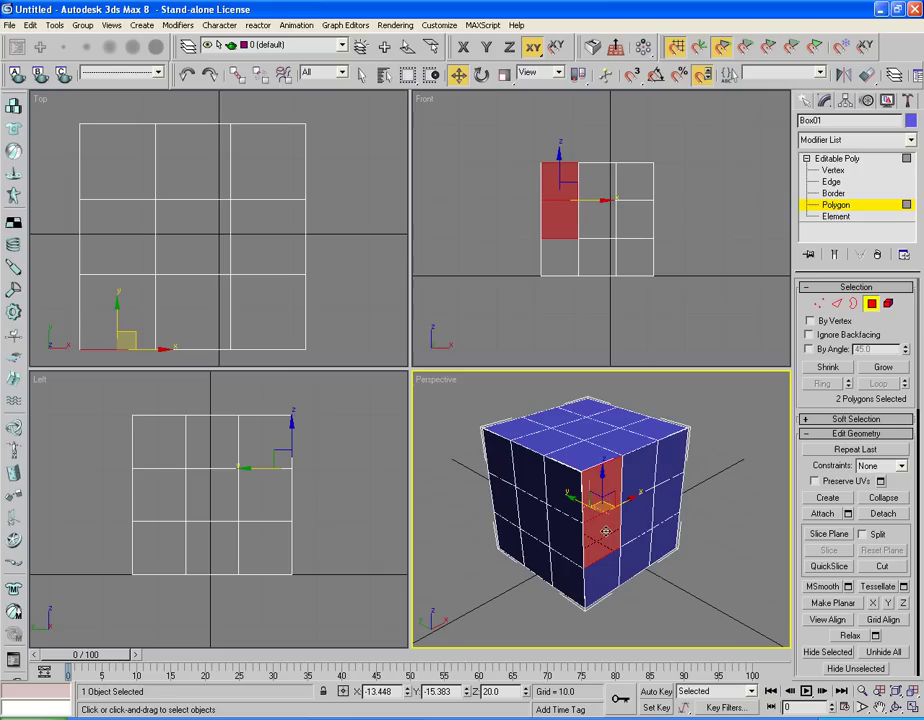
{"action": "left_click", "coordinate": [603, 572], "text": "ctrl"}
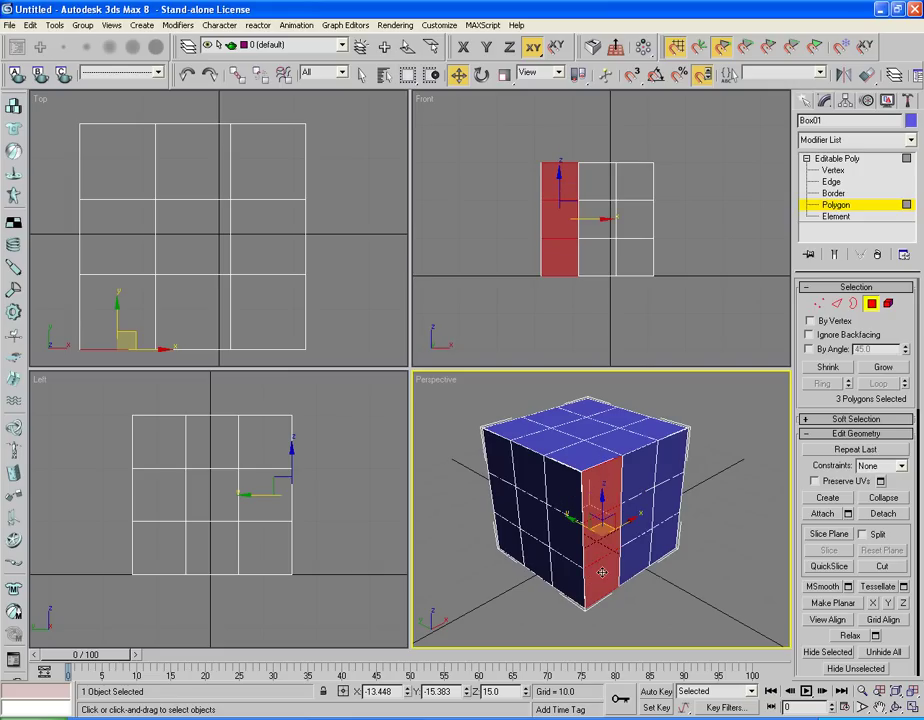
- Detach the selected column with Detach To Element ticked and confirm
{"action": "left_click", "coordinate": [884, 514]}
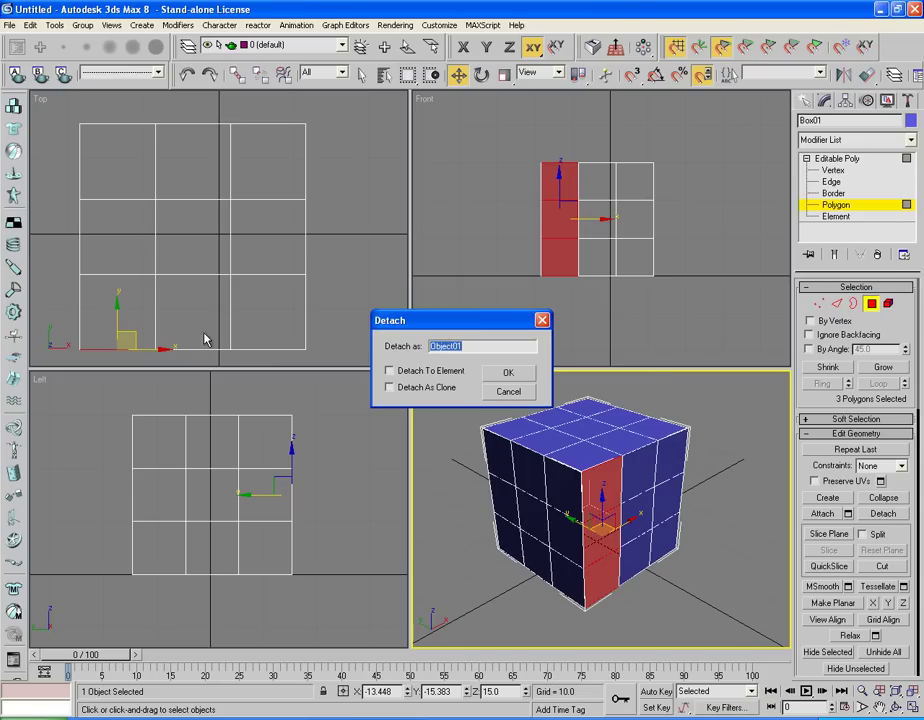
{"action": "left_click", "coordinate": [391, 373]}
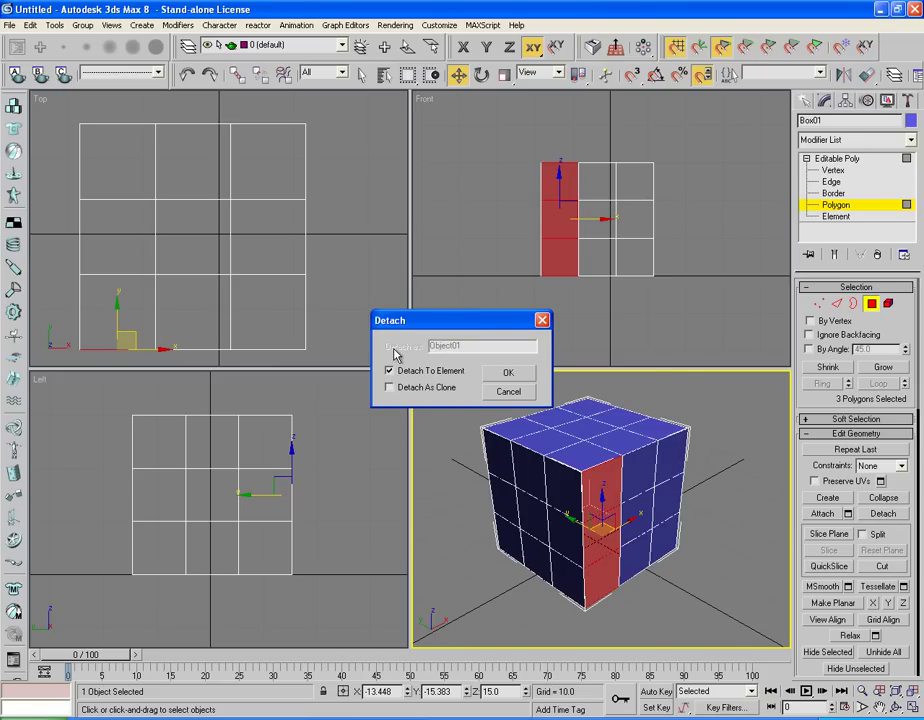
{"action": "left_click", "coordinate": [508, 373]}
- Detach the front face's middle and right polygon columns as separate elements
{"action": "left_click", "coordinate": [643, 473]}
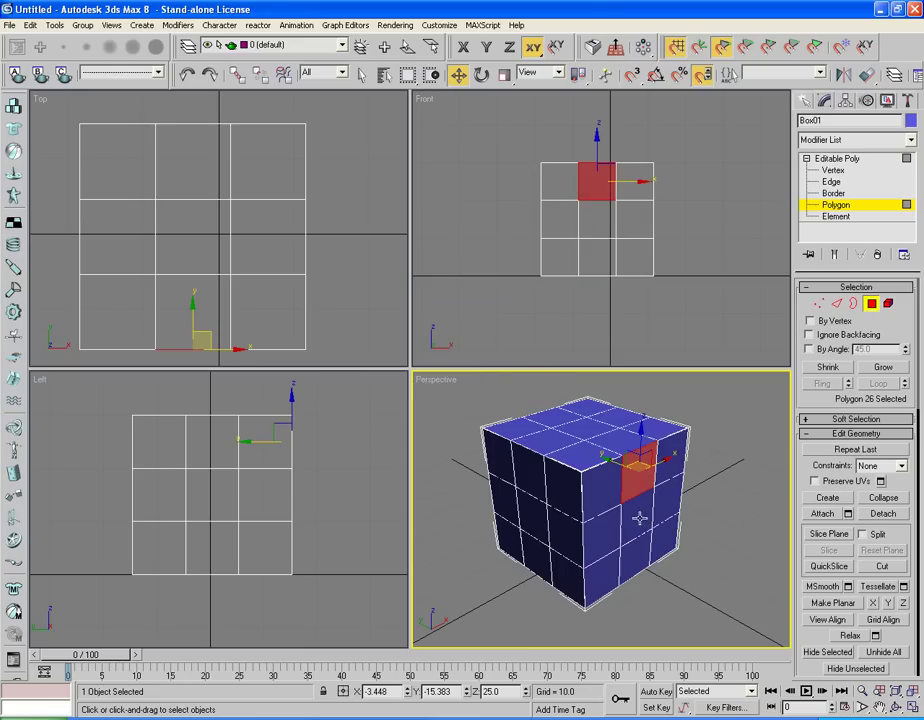
{"action": "key", "text": "ctrl+z"}
{"action": "left_click", "coordinate": [883, 513]}
{"action": "key", "text": "Return"}
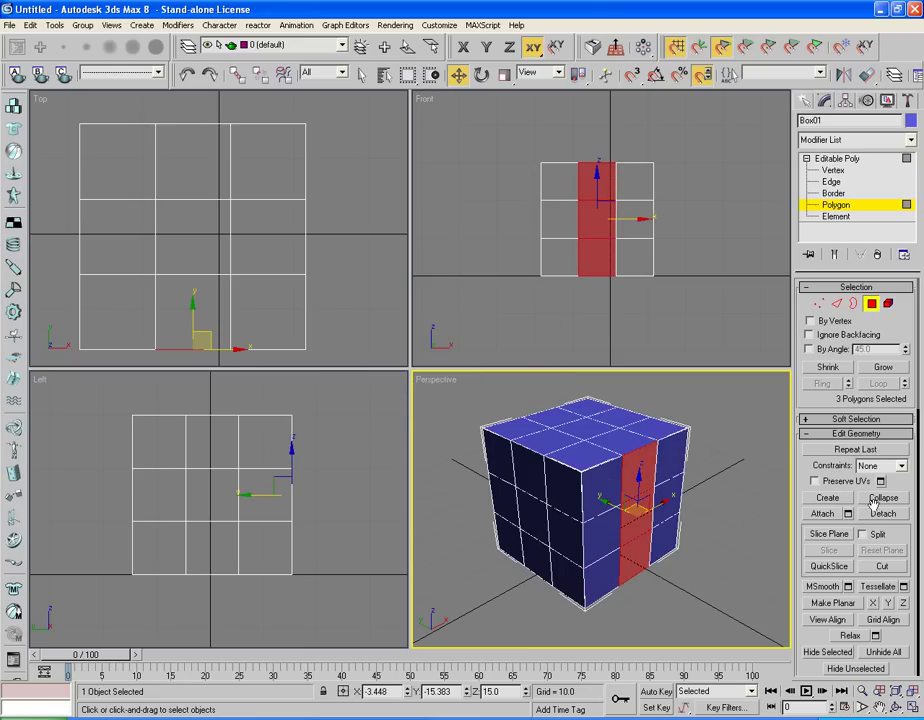
{"action": "left_click", "coordinate": [670, 452]}
{"action": "left_click", "coordinate": [670, 495], "text": "ctrl"}
{"action": "left_click", "coordinate": [668, 537], "text": "ctrl"}
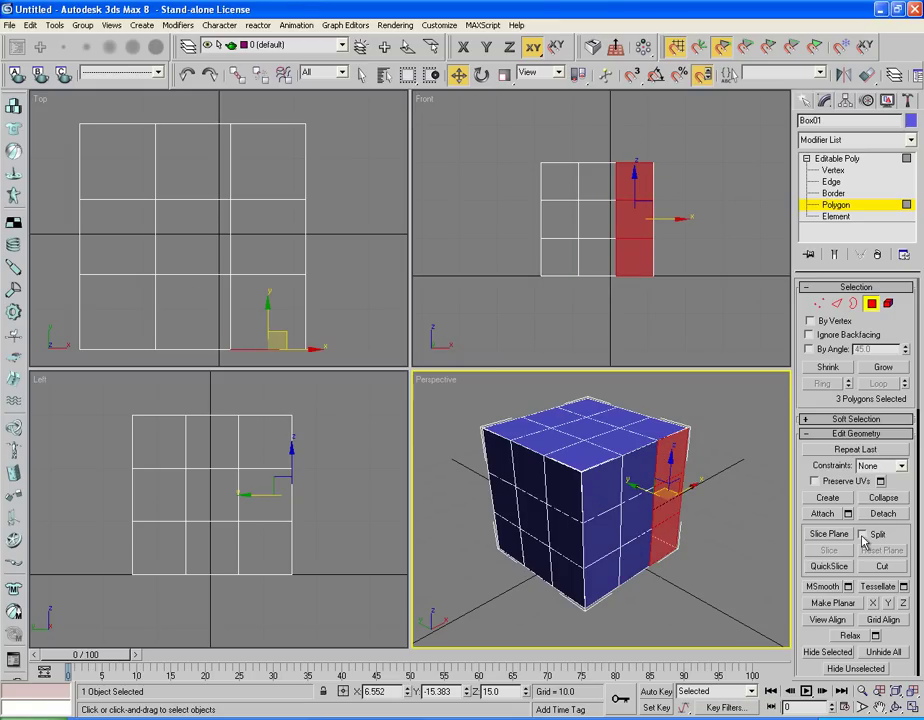
{"action": "left_click", "coordinate": [883, 513]}
{"action": "key", "text": "Return"}
- Detach the top face's front and middle polygon rows as separate elements
{"action": "left_click", "coordinate": [656, 424]}
{"action": "left_click", "coordinate": [618, 440], "text": "ctrl"}
{"action": "left_click", "coordinate": [574, 452], "text": "ctrl"}
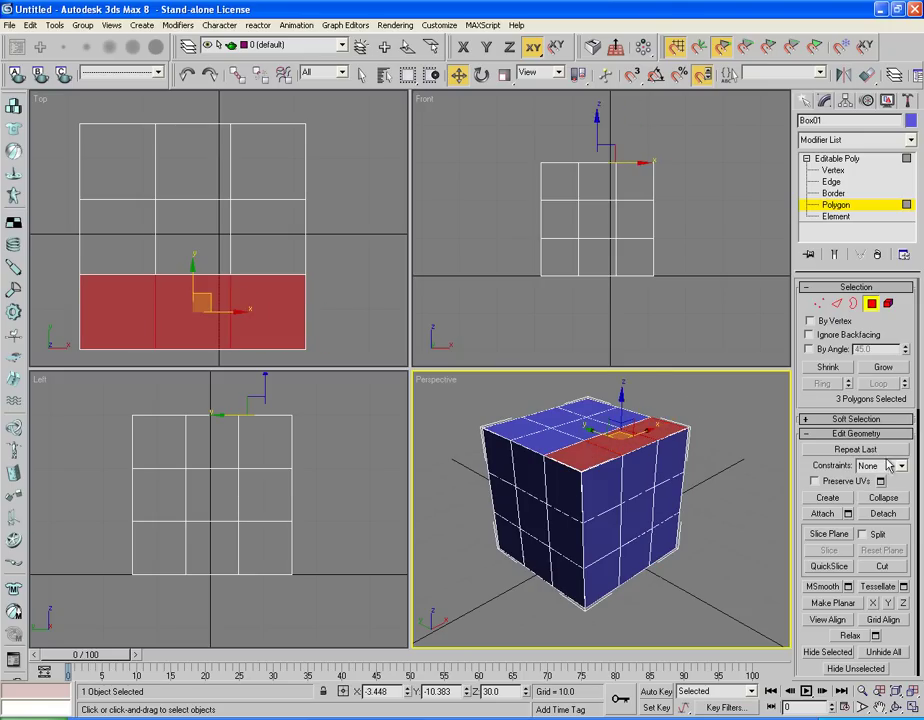
{"action": "left_click", "coordinate": [883, 513]}
{"action": "key", "text": "Return"}
{"action": "left_click", "coordinate": [612, 413]}
{"action": "left_click", "coordinate": [585, 423], "text": "ctrl"}
{"action": "left_click", "coordinate": [540, 437], "text": "ctrl"}
{"action": "left_click", "coordinate": [883, 513]}
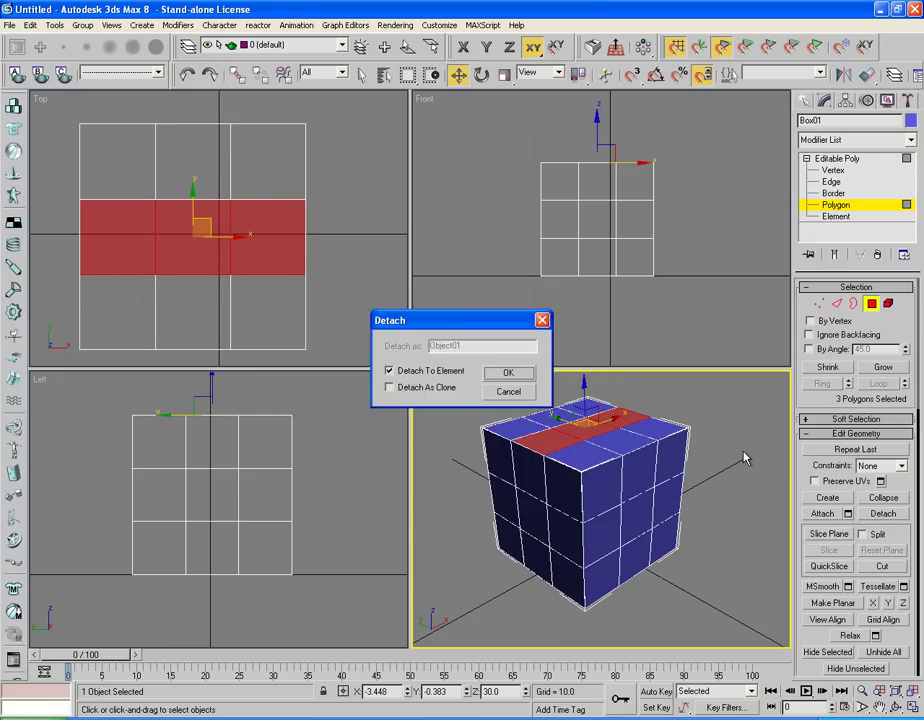
{"action": "key", "text": "Return"}
- Detach the top face's back row of polygons as an element
{"action": "left_click", "coordinate": [580, 405]}
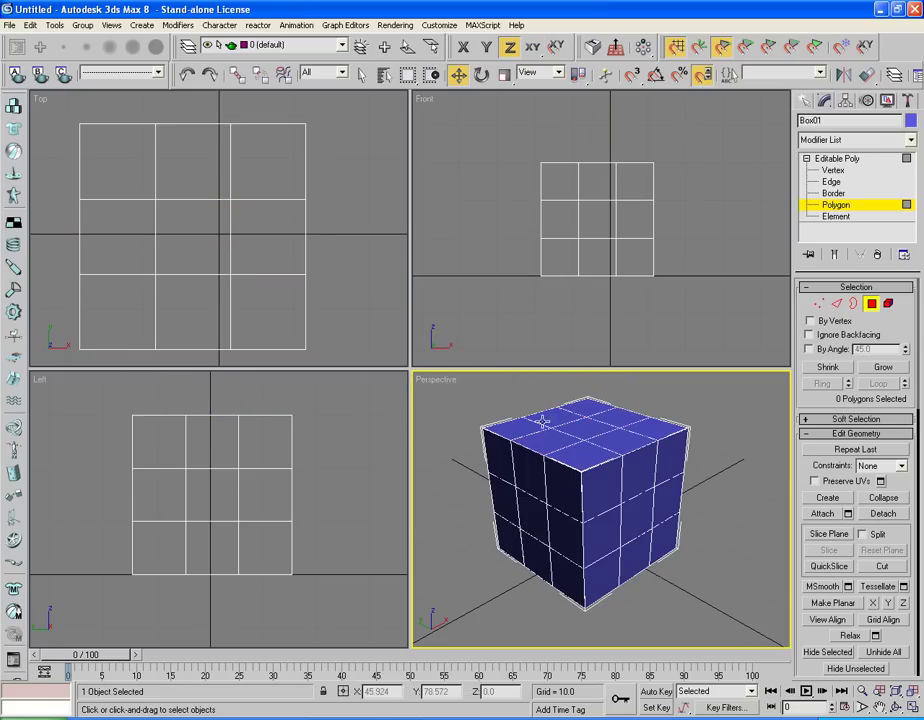
{"action": "left_click", "coordinate": [551, 418]}
{"action": "left_click", "coordinate": [586, 407], "text": "ctrl"}
{"action": "left_click", "coordinate": [531, 430], "text": "ctrl"}
{"action": "left_click", "coordinate": [883, 513]}
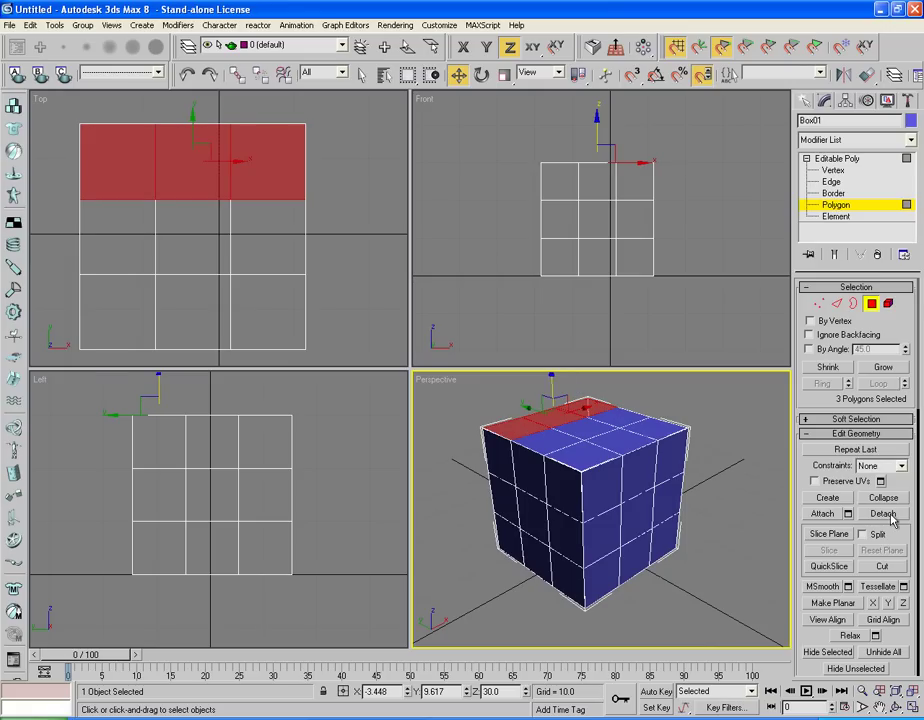
{"action": "key", "text": "Return"}
- Detach the left face's top and middle polygon rows as separate elements
{"action": "left_click", "coordinate": [497, 450]}
{"action": "left_click", "coordinate": [530, 460], "text": "ctrl"}
{"action": "left_click", "coordinate": [563, 475], "text": "ctrl"}
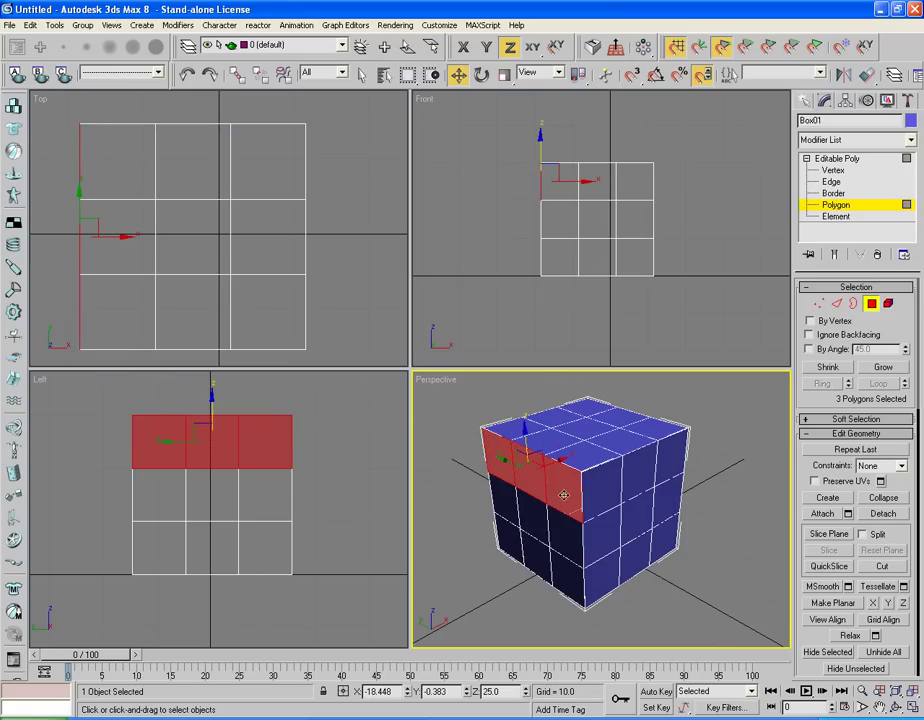
{"action": "left_click", "coordinate": [895, 515]}
{"action": "key", "text": "Return"}
{"action": "left_click", "coordinate": [505, 503]}
{"action": "left_click", "coordinate": [535, 518], "text": "ctrl"}
{"action": "left_click", "coordinate": [563, 535], "text": "ctrl"}
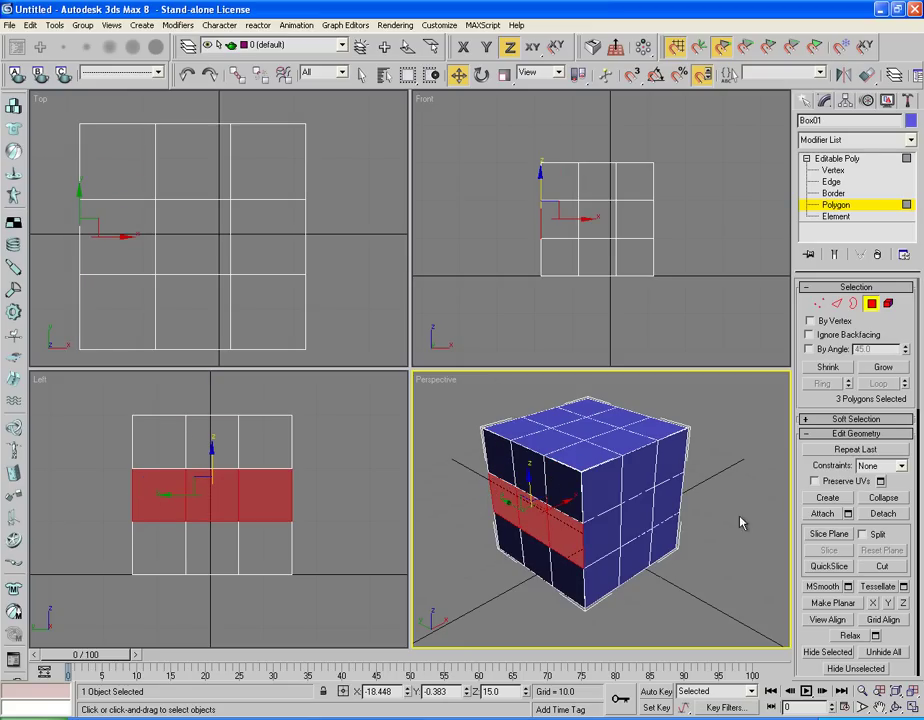
{"action": "left_click", "coordinate": [883, 513]}
{"action": "left_click", "coordinate": [507, 372]}
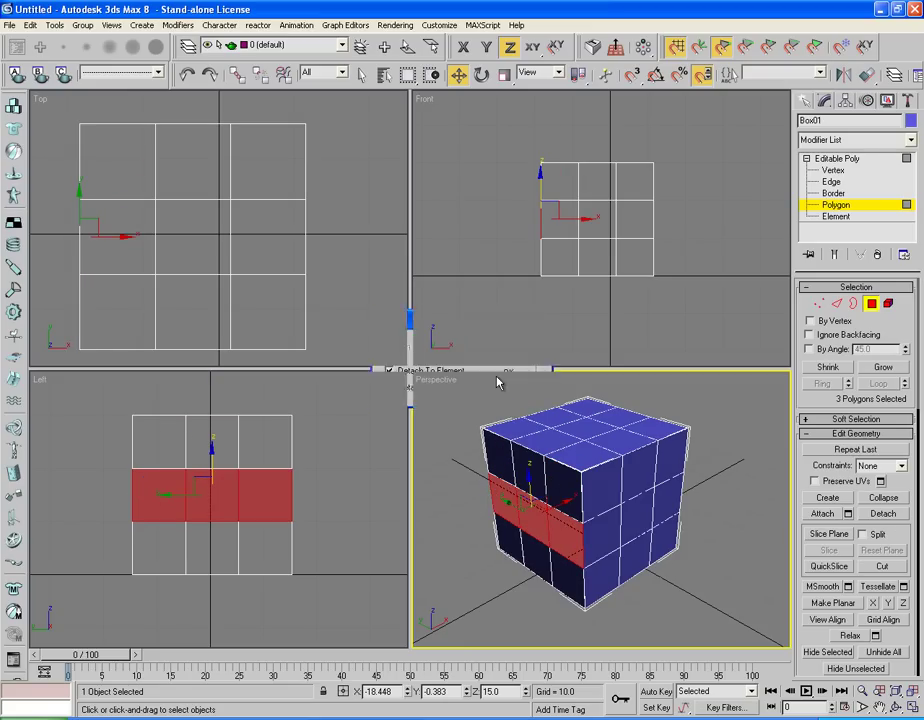
- Detach the left face's bottom row as an element, then enable Arc Rotate
{"action": "left_click", "coordinate": [505, 560]}
{"action": "left_click", "coordinate": [537, 570], "text": "ctrl"}
{"action": "left_click", "coordinate": [575, 578], "text": "ctrl"}
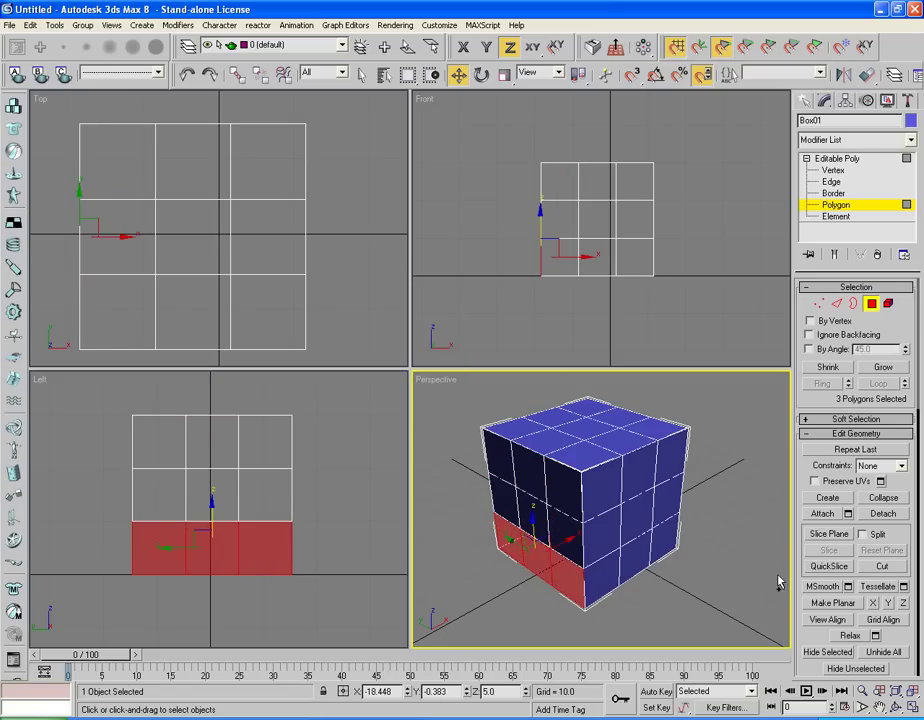
{"action": "left_click", "coordinate": [883, 513]}
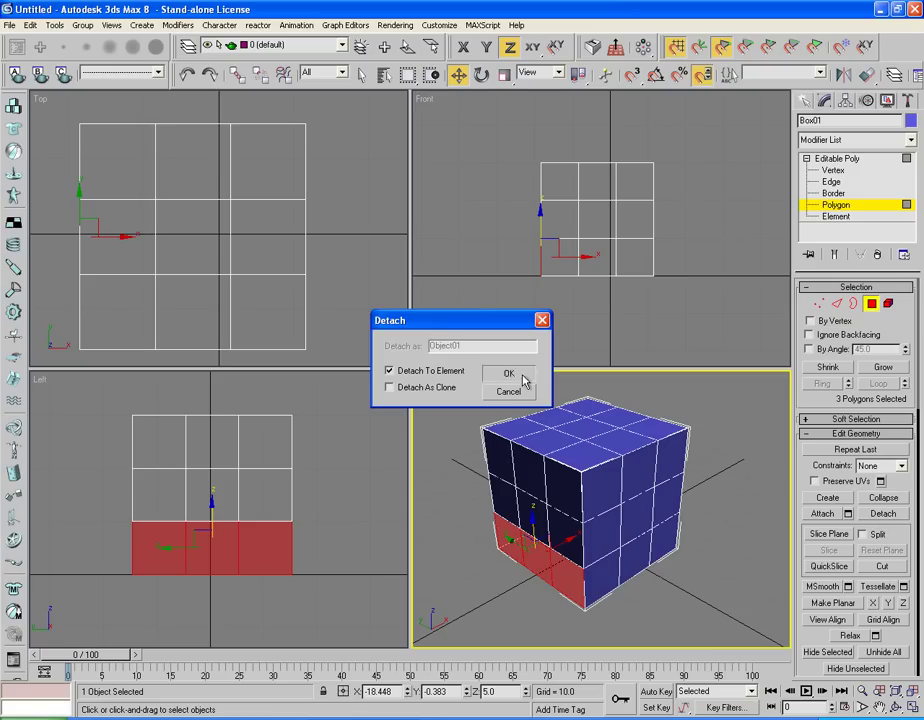
{"action": "left_click", "coordinate": [507, 372]}
{"action": "left_click", "coordinate": [895, 707]}
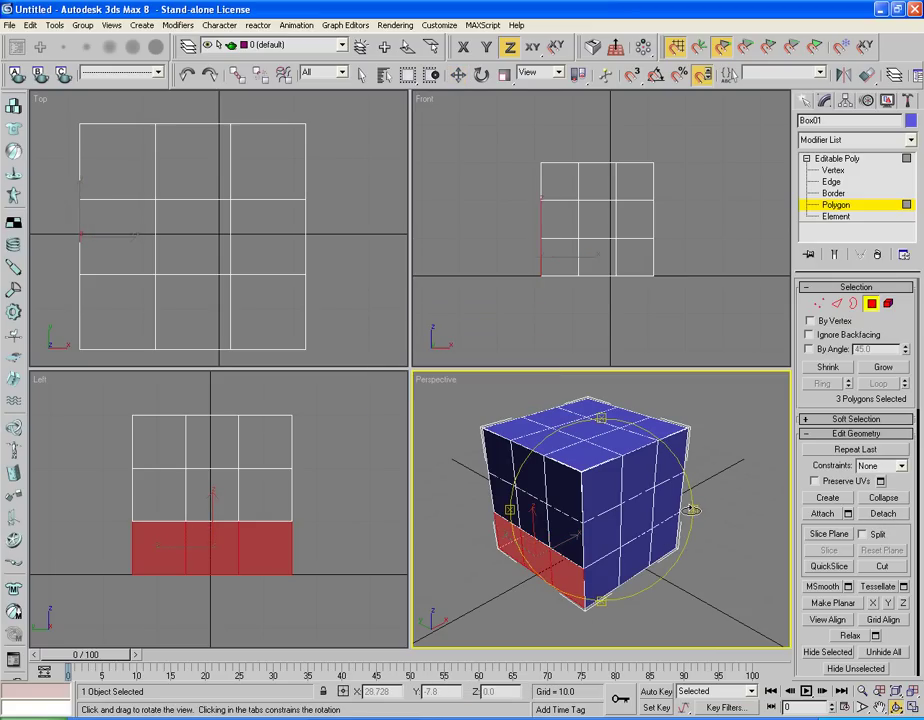
- Orbit to the cube's other side and detach its right polygon column as an element
{"action": "left_click_drag", "start_coordinate": [693, 509], "coordinate": [849, 503]}
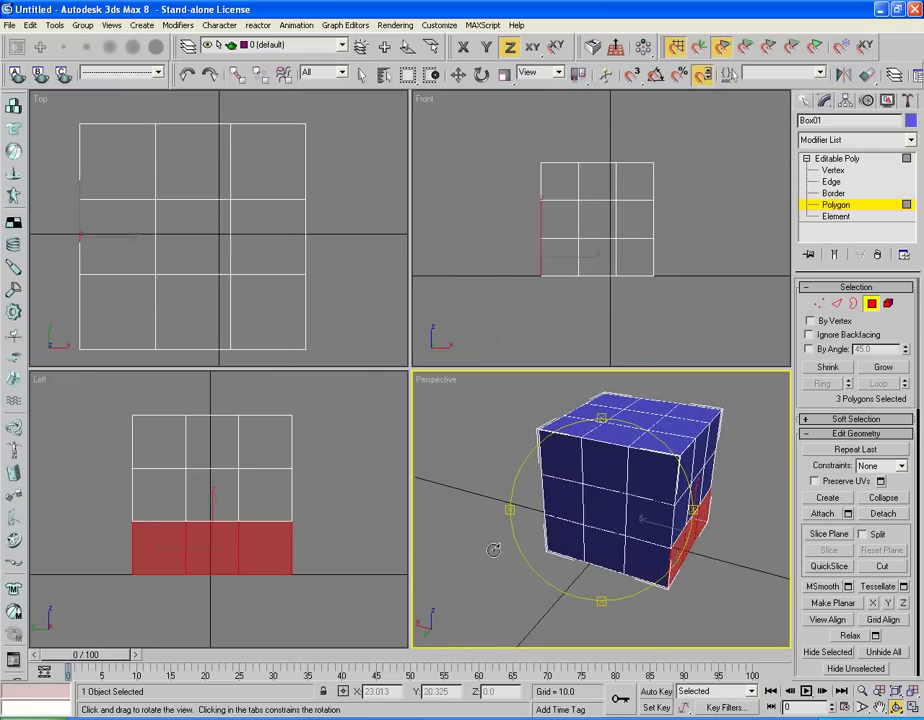
{"action": "left_click", "coordinate": [459, 75]}
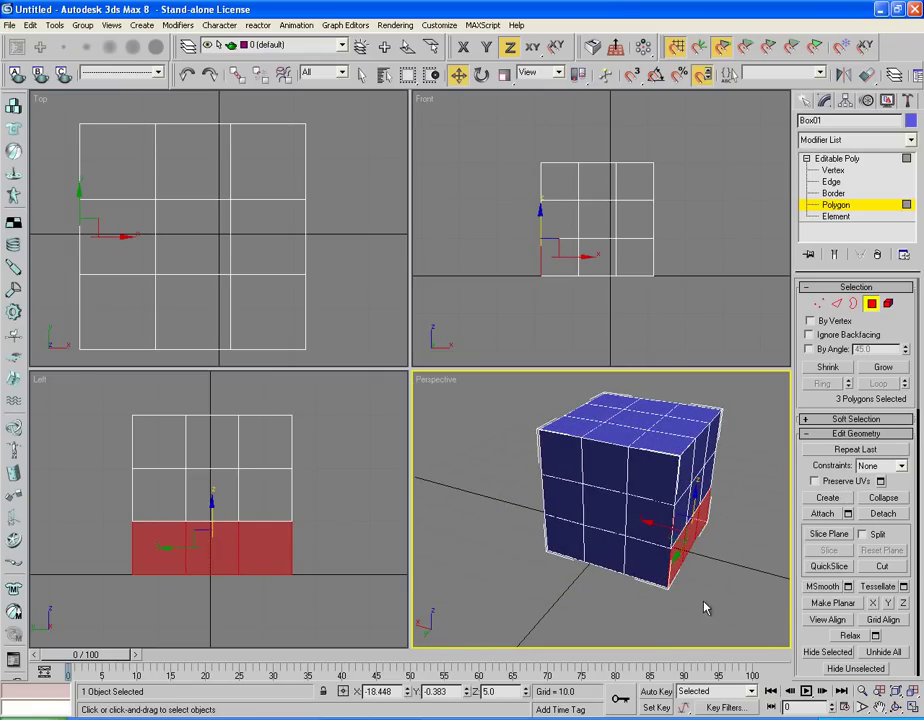
{"action": "left_click", "coordinate": [654, 483], "text": "ctrl"}
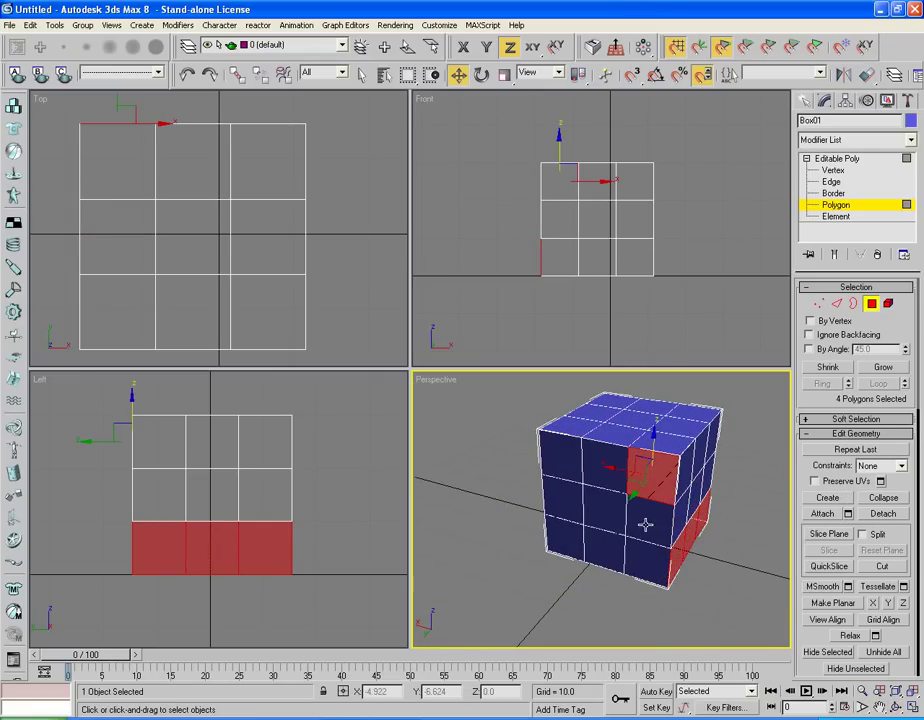
{"action": "left_click", "coordinate": [652, 470]}
{"action": "left_click", "coordinate": [650, 515], "text": "ctrl"}
{"action": "left_click", "coordinate": [648, 560], "text": "ctrl"}
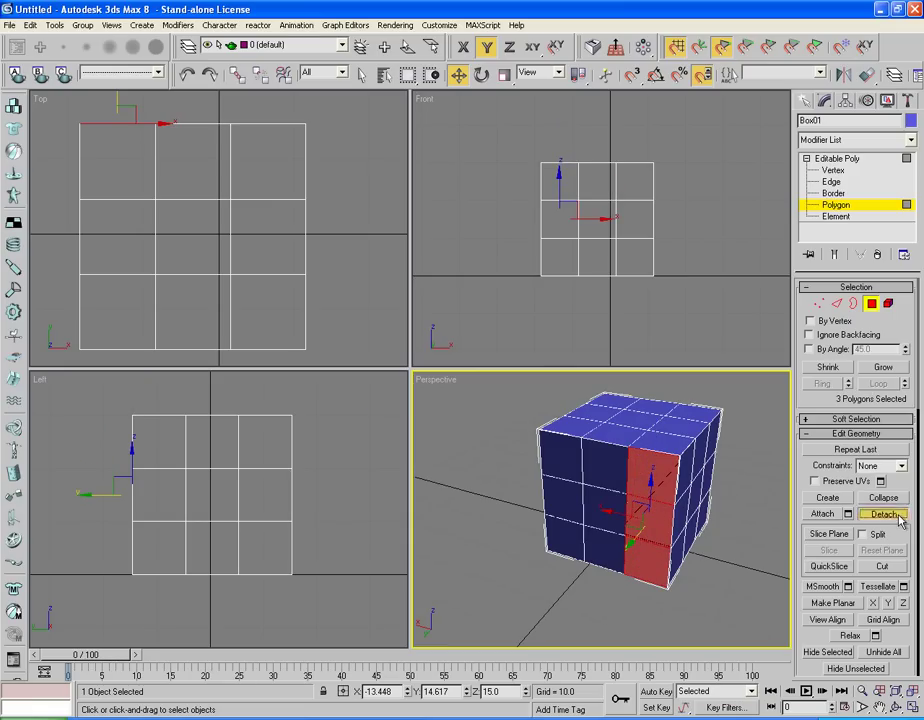
{"action": "left_click", "coordinate": [884, 514]}
{"action": "key", "text": "Return"}
- Detach the middle column as an element, then select the remaining column and orbit to it
{"action": "left_click", "coordinate": [601, 462]}
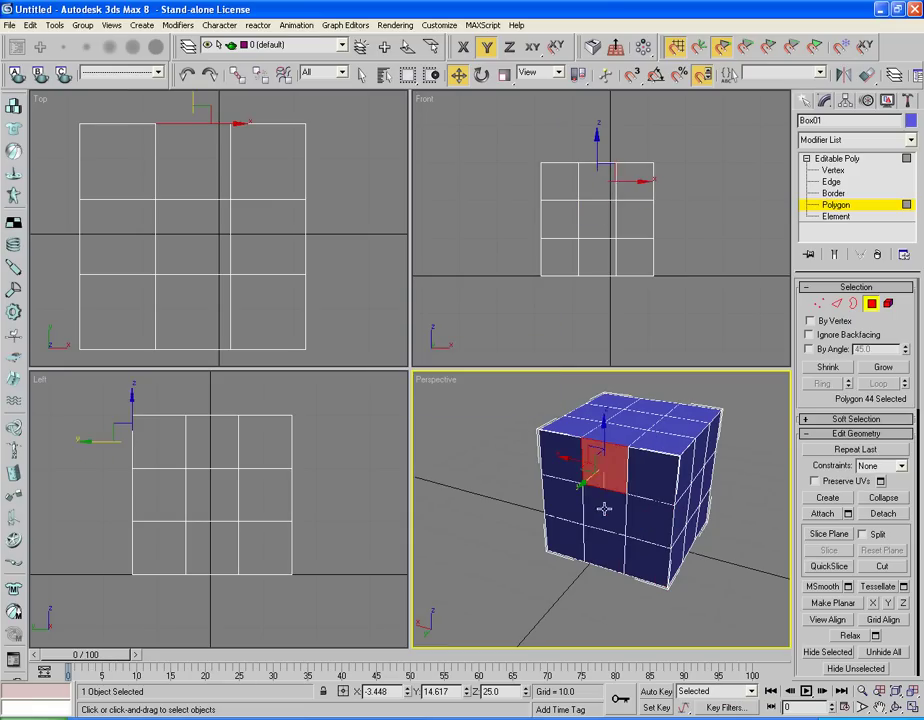
{"action": "left_click", "coordinate": [603, 508], "text": "ctrl"}
{"action": "left_click", "coordinate": [604, 552], "text": "ctrl"}
{"action": "left_click", "coordinate": [884, 514]}
{"action": "key", "text": "Return"}
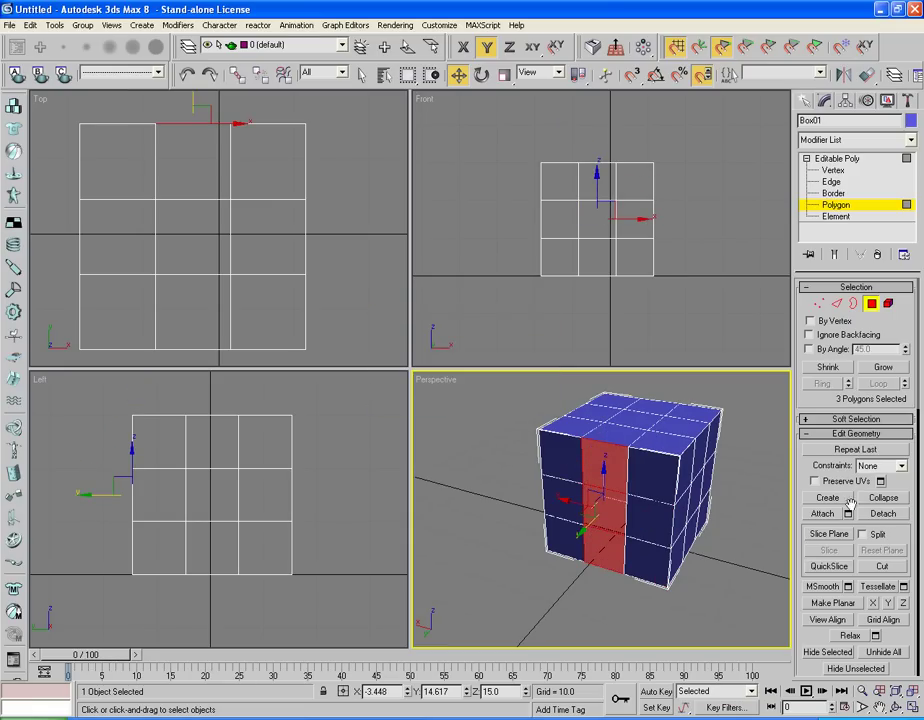
{"action": "left_click_drag", "start_coordinate": [555, 460], "coordinate": [555, 436]}
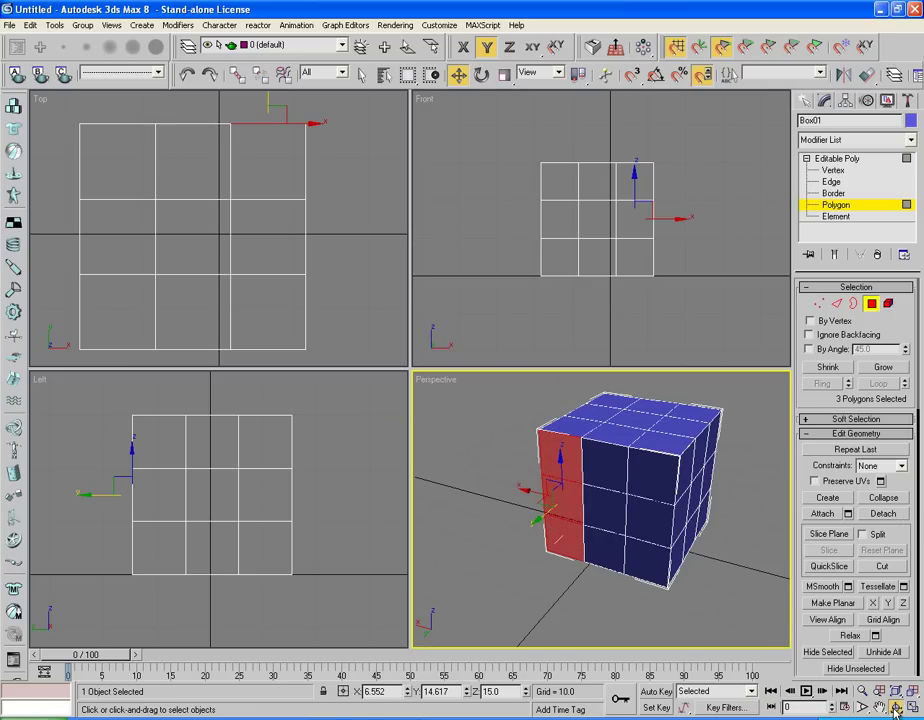
{"action": "key", "text": "ctrl+r"}
{"action": "left_click_drag", "start_coordinate": [688, 515], "coordinate": [580, 366]}
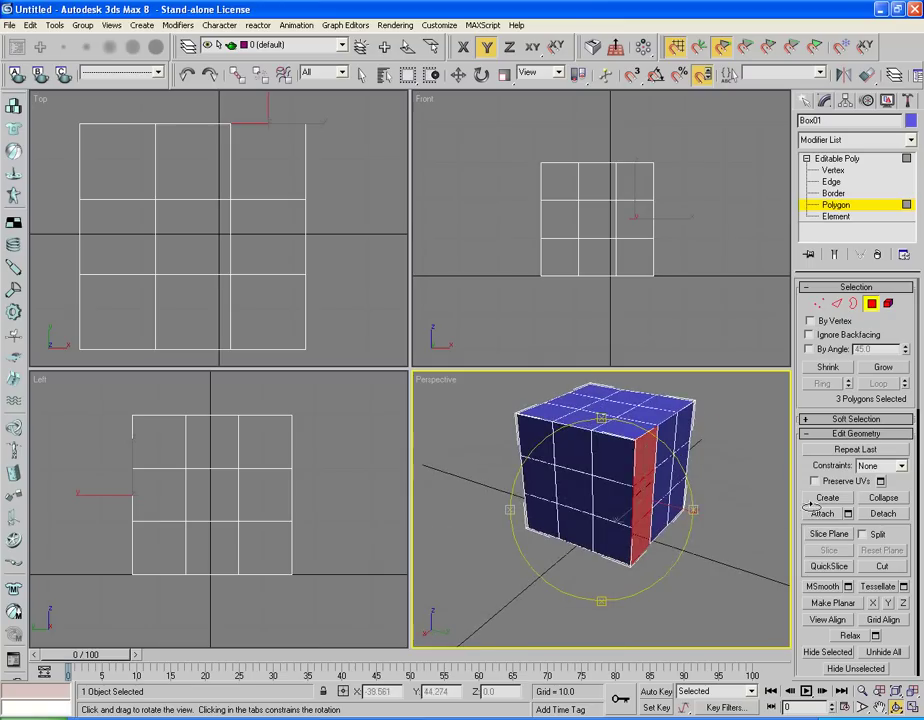
- Detach the side face's top and middle polygon rows as separate elements
{"action": "left_click", "coordinate": [458, 75]}
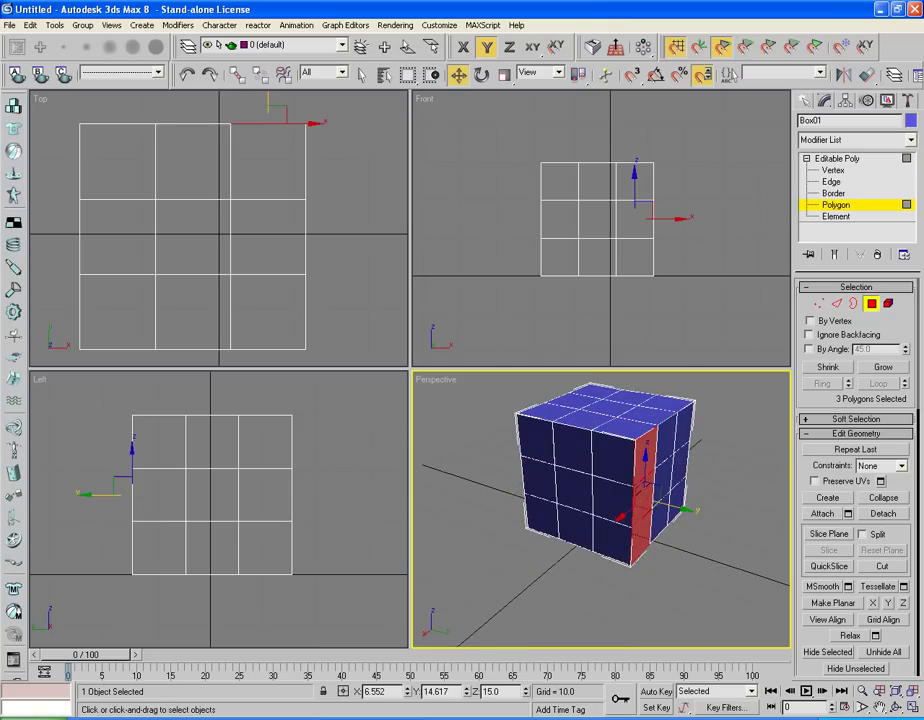
{"action": "left_click", "coordinate": [616, 466]}
{"action": "left_click", "coordinate": [574, 442], "text": "ctrl"}
{"action": "left_click", "coordinate": [535, 433], "text": "ctrl"}
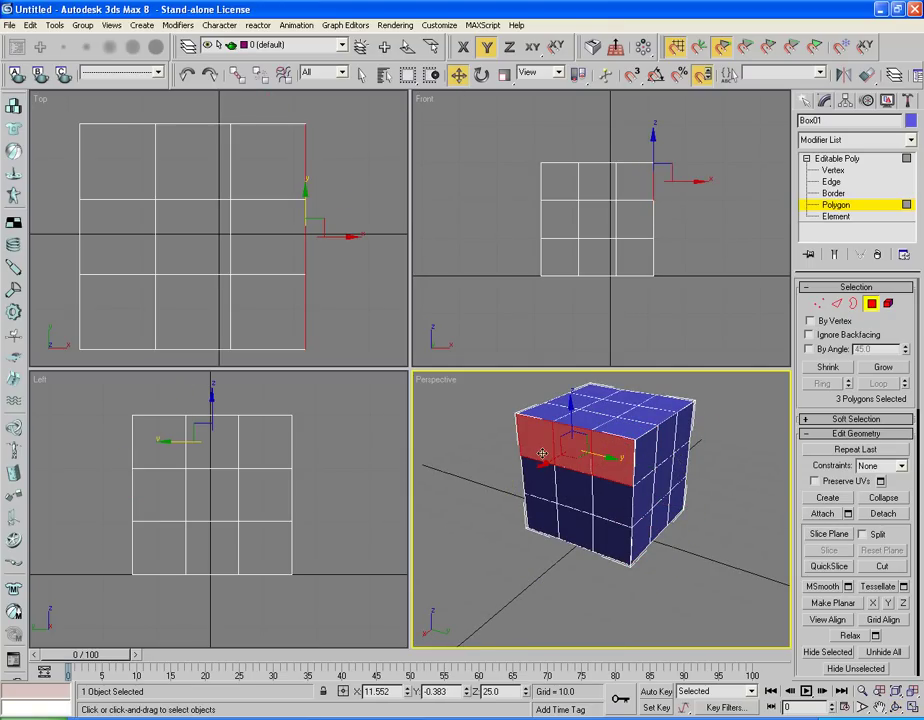
{"action": "left_click", "coordinate": [883, 513]}
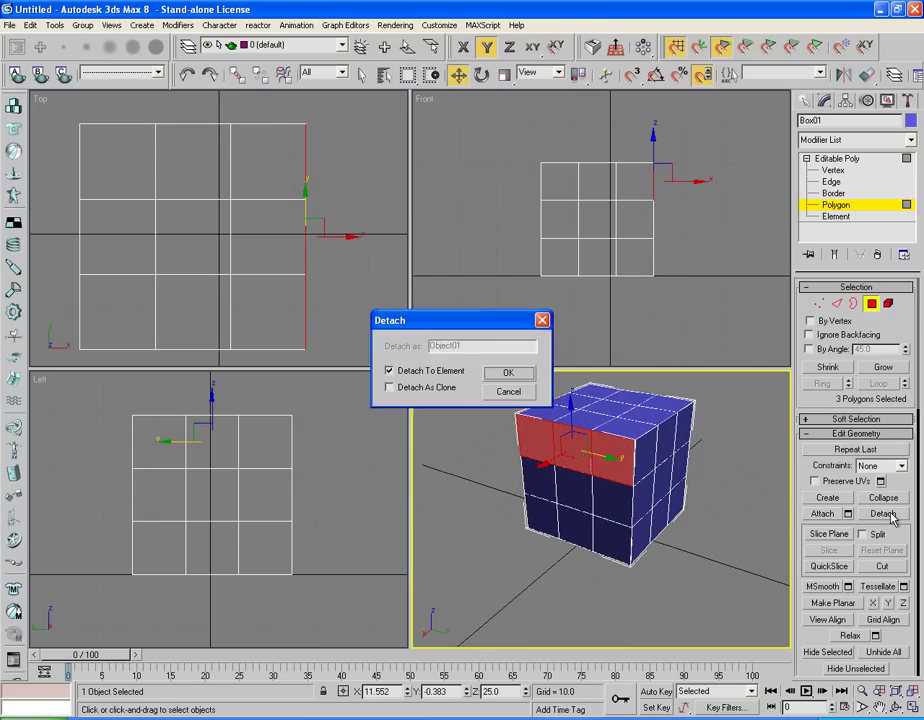
{"action": "left_click", "coordinate": [505, 355]}
{"action": "left_click", "coordinate": [566, 483]}
{"action": "left_click", "coordinate": [623, 489], "text": "ctrl"}
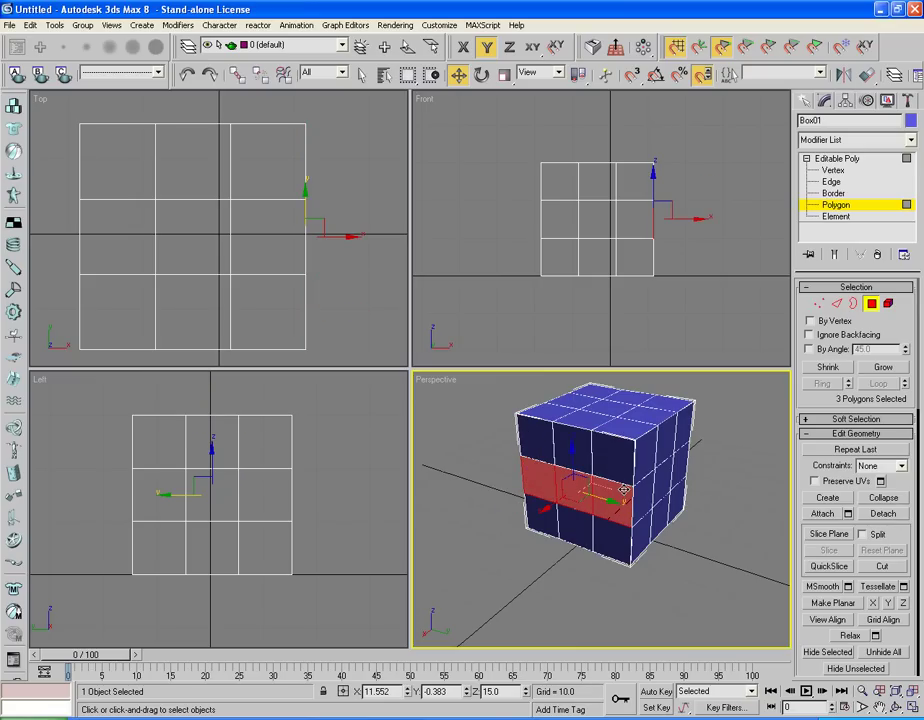
{"action": "left_click", "coordinate": [883, 513]}
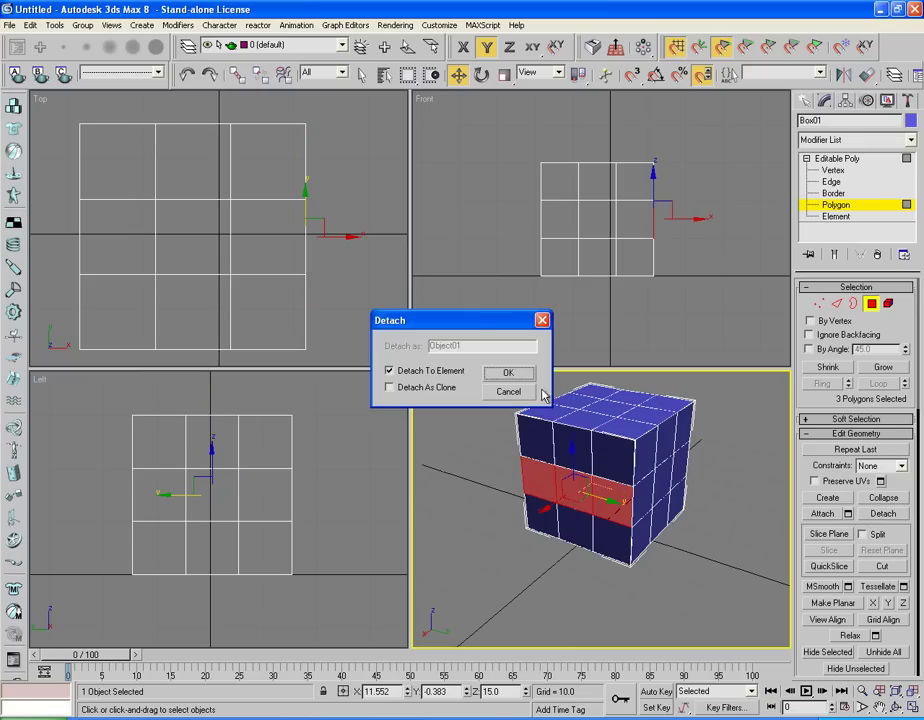
{"action": "left_click", "coordinate": [512, 391]}
- Detach the bottom three-polygon strip as its own element
{"action": "left_click", "coordinate": [540, 540]}
{"action": "left_click", "coordinate": [575, 545], "text": "ctrl"}
{"action": "left_click", "coordinate": [601, 532], "text": "ctrl"}
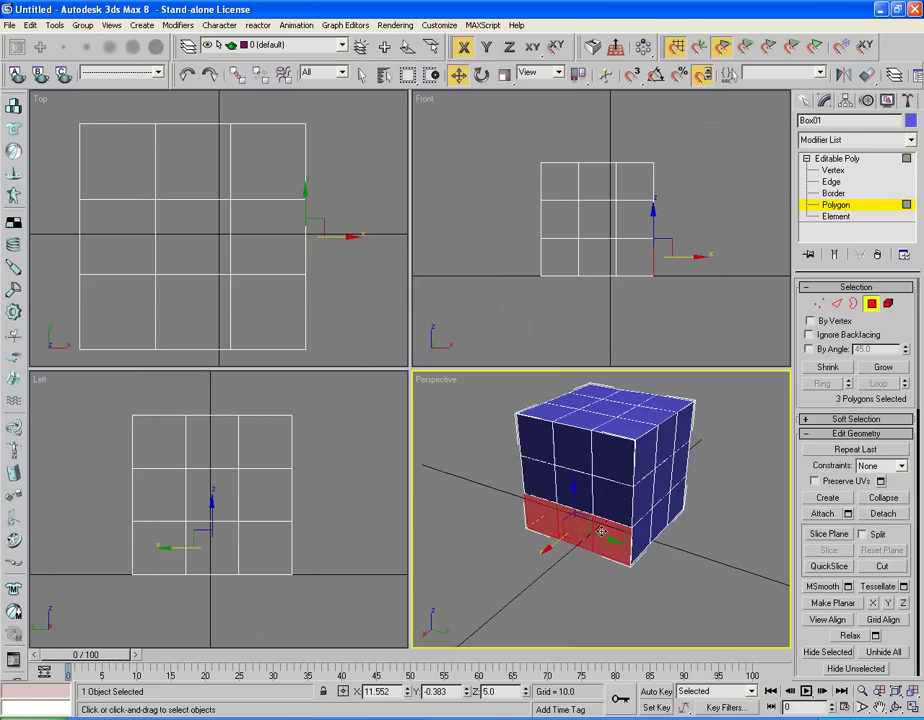
{"action": "left_click", "coordinate": [880, 515]}
{"action": "key", "text": "Return"}
{"action": "key", "text": "ctrl+r"}
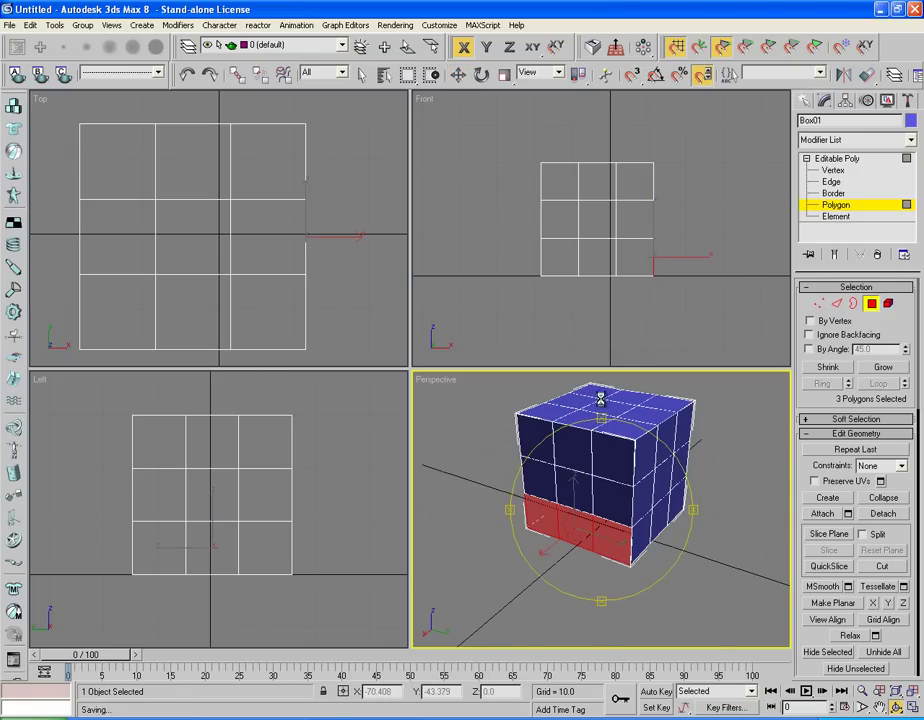
- Orbit the view and detach a three-polygon column on the right face as an element
{"action": "left_click_drag", "start_coordinate": [597, 392], "coordinate": [602, 307]}
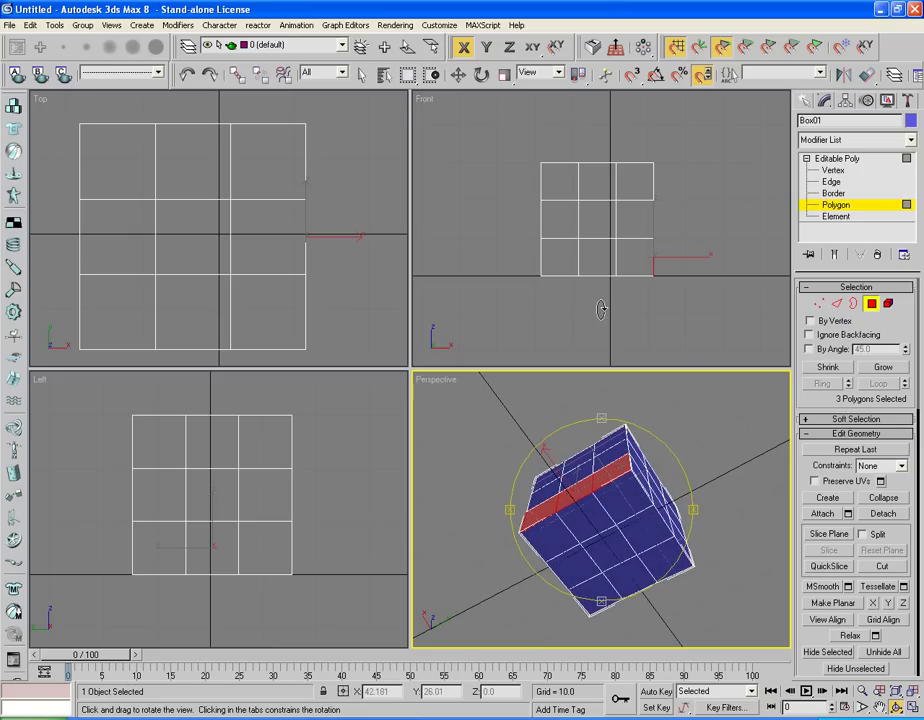
{"action": "key", "text": "w"}
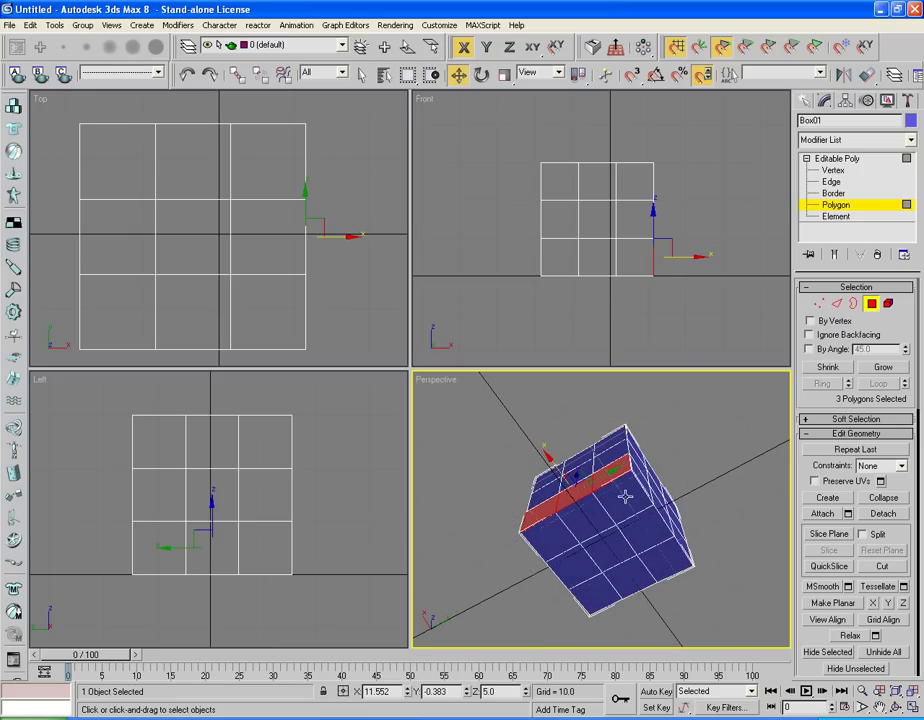
{"action": "left_click", "coordinate": [620, 495]}
{"action": "left_click", "coordinate": [640, 525], "text": "ctrl"}
{"action": "left_click", "coordinate": [665, 558], "text": "ctrl"}
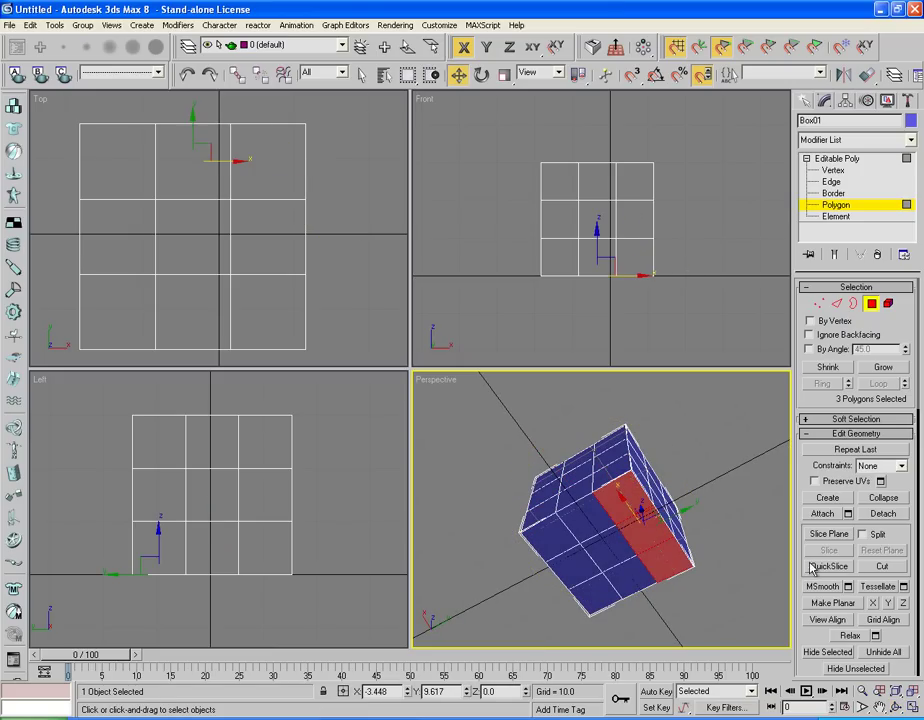
{"action": "left_click", "coordinate": [881, 514]}
{"action": "left_click", "coordinate": [507, 371]}
- Detach another three-polygon strip running down the cube as an element
{"action": "left_click", "coordinate": [596, 533]}
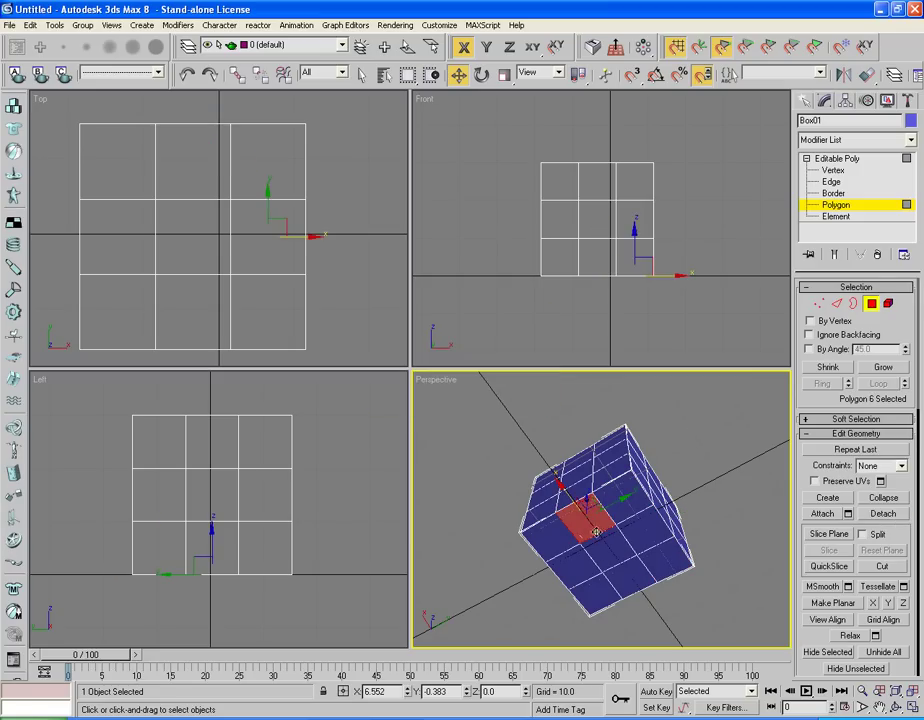
{"action": "left_click", "coordinate": [605, 555], "text": "ctrl"}
{"action": "left_click", "coordinate": [628, 580], "text": "ctrl"}
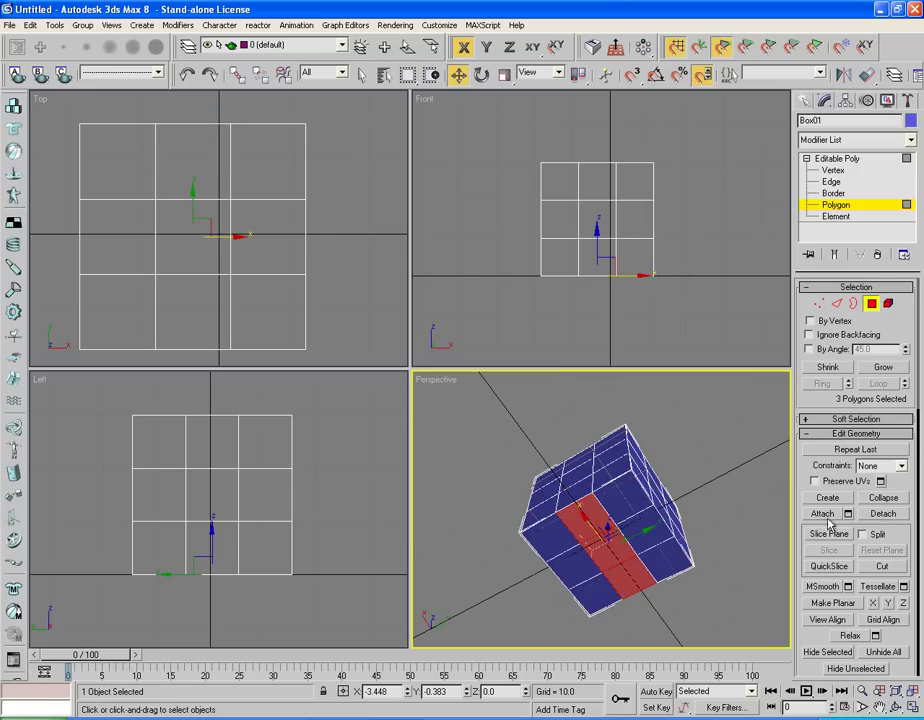
{"action": "left_click", "coordinate": [881, 520]}
{"action": "left_click", "coordinate": [505, 374]}
- Detach the lower-left three-polygon strip as an element and orbit the cube upright
{"action": "left_click", "coordinate": [540, 533]}
{"action": "left_click", "coordinate": [572, 588], "text": "ctrl"}
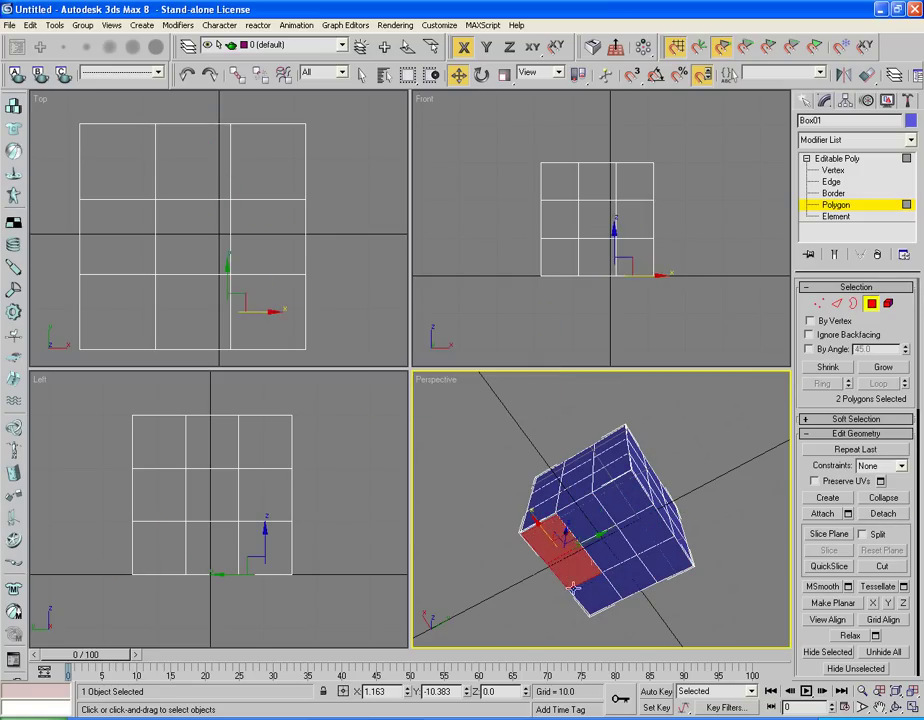
{"action": "left_click", "coordinate": [598, 596], "text": "ctrl"}
{"action": "left_click", "coordinate": [881, 514]}
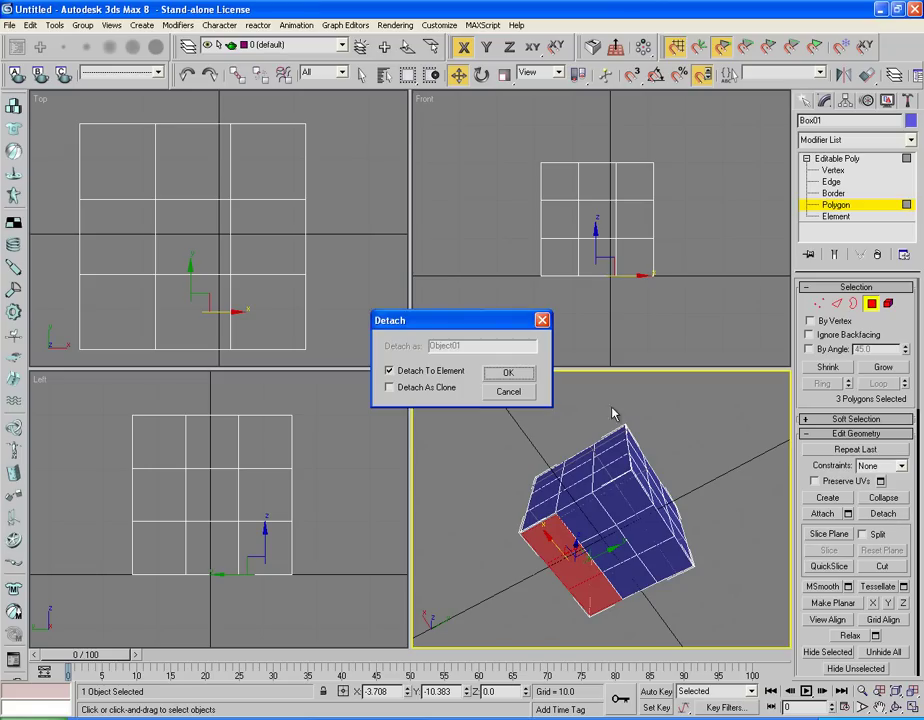
{"action": "left_click", "coordinate": [507, 372]}
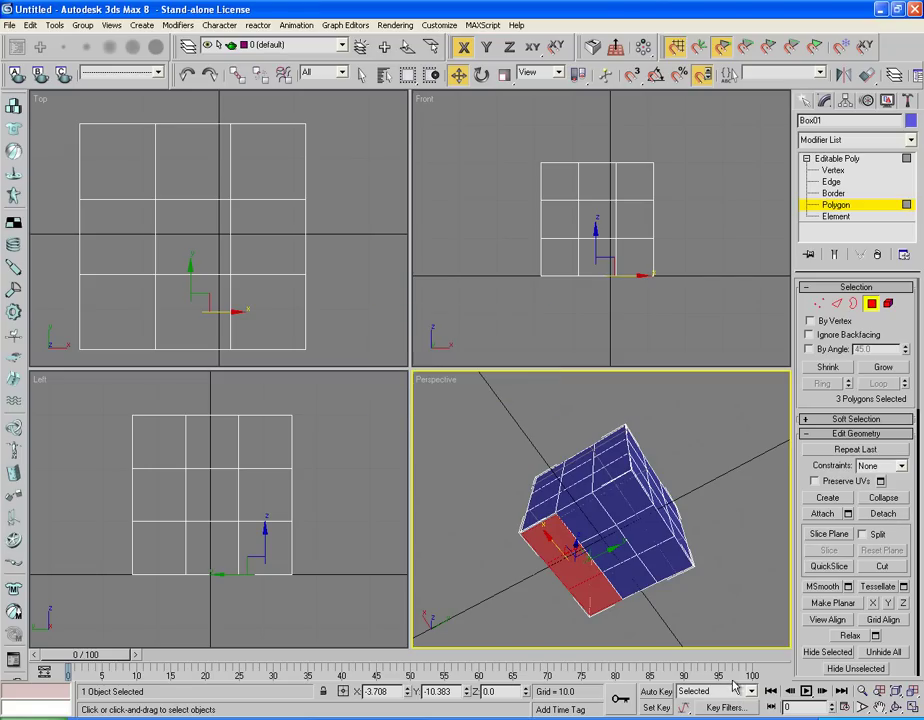
{"action": "left_click", "coordinate": [911, 706]}
{"action": "left_click_drag", "start_coordinate": [590, 505], "coordinate": [592, 572]}
- Add a MeshSmooth modifier to Box01 using NURMS subdivision with 2 iterations
{"action": "left_click", "coordinate": [843, 140]}
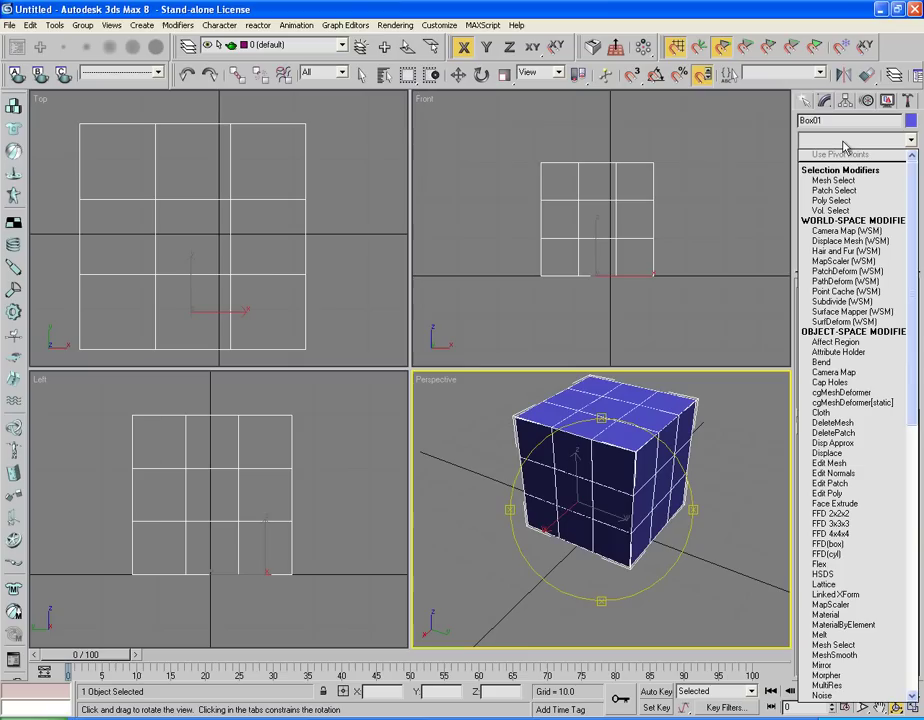
{"action": "scroll", "coordinate": [843, 146], "scroll_direction": "down", "scroll_amount": 1}
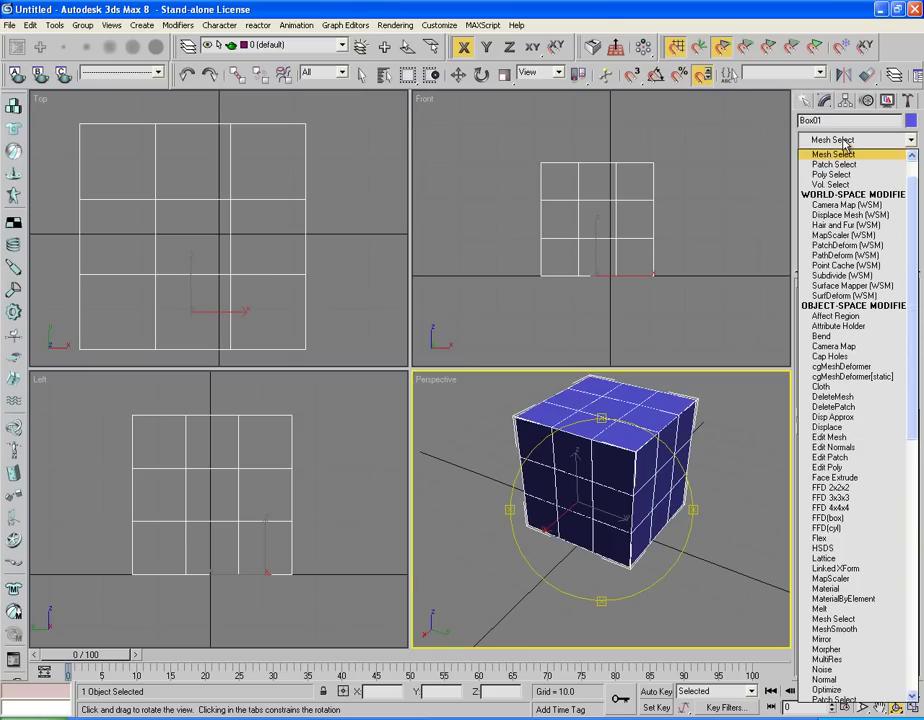
{"action": "key", "text": "m"}
{"action": "key", "text": "m"}
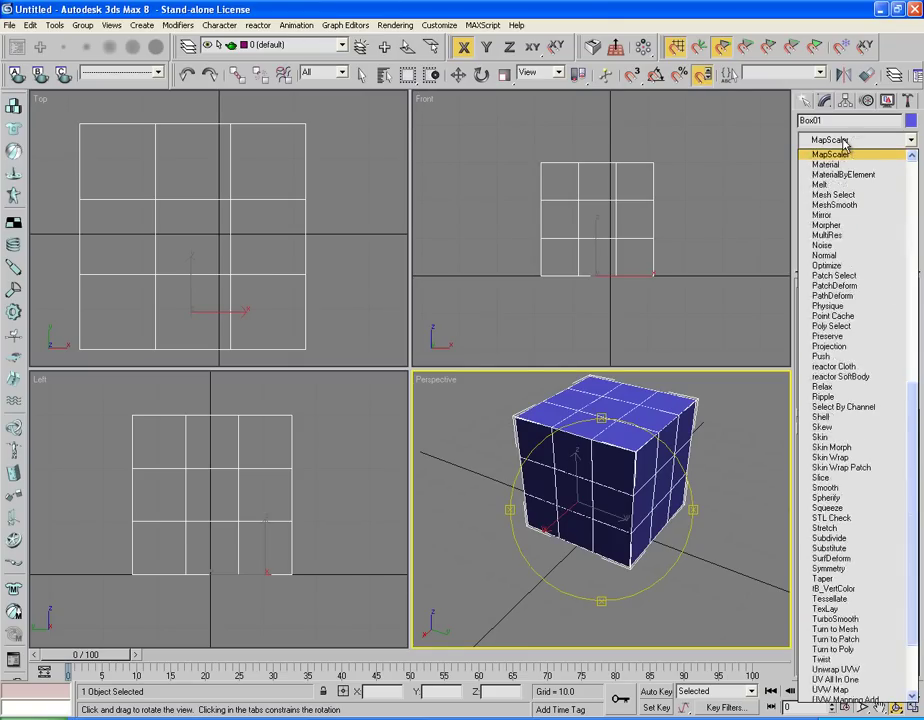
{"action": "left_click", "coordinate": [846, 207]}
{"action": "key", "text": "w"}
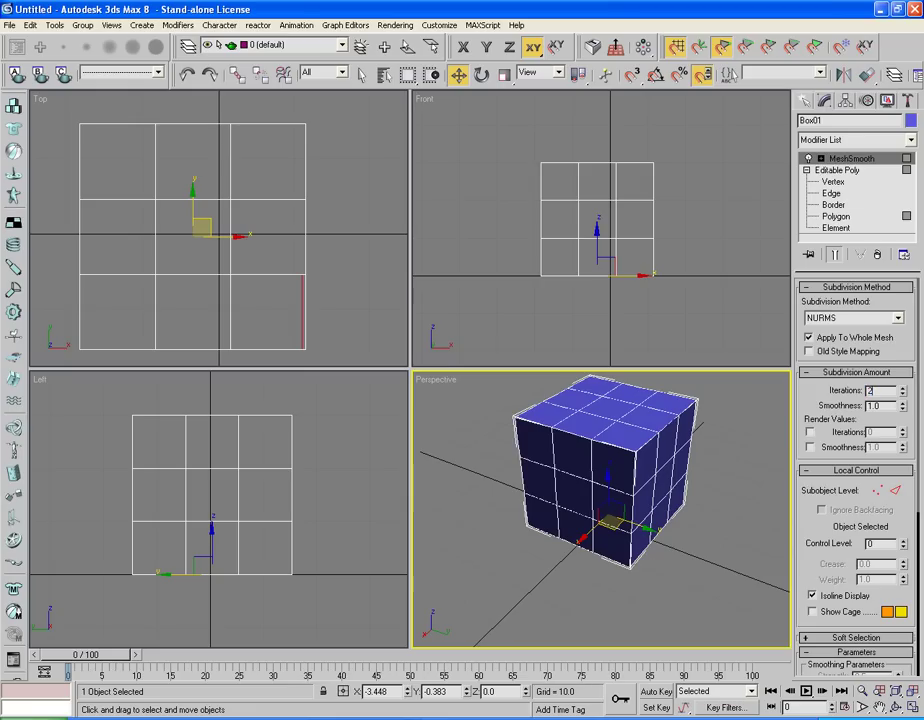
{"action": "key", "text": "Return"}
{"action": "left_click", "coordinate": [676, 530]}
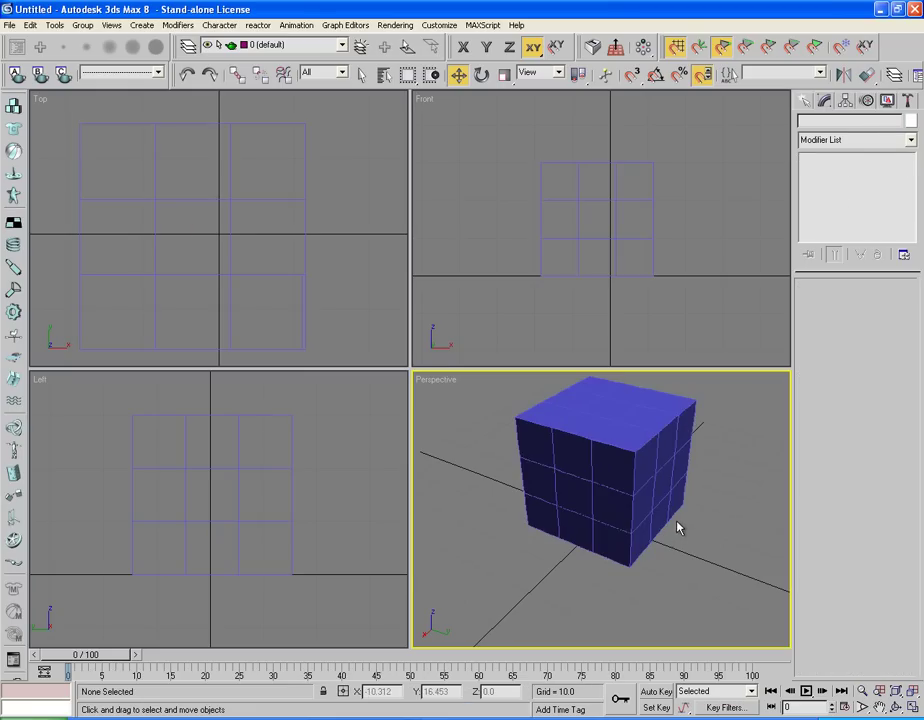
{"action": "left_click", "coordinate": [623, 489]}
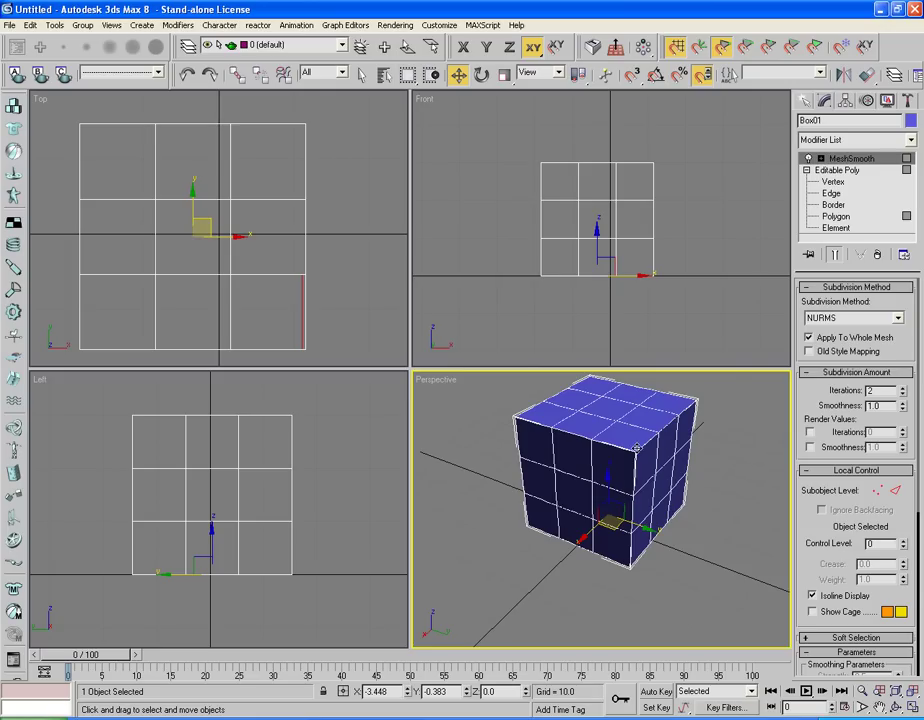
- Convert the MeshSmoothed Box01 to an Editable Poly, baking in the dense polygon grid
{"action": "right_click", "coordinate": [636, 449]}
{"action": "mouse_move", "coordinate": [687, 567]}
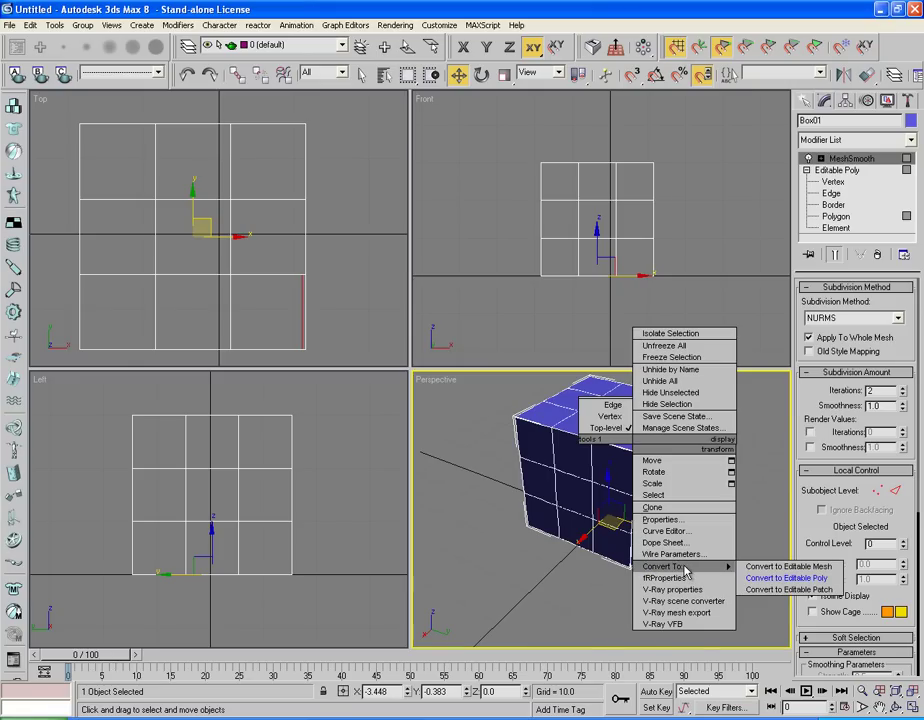
{"action": "left_click", "coordinate": [787, 578]}
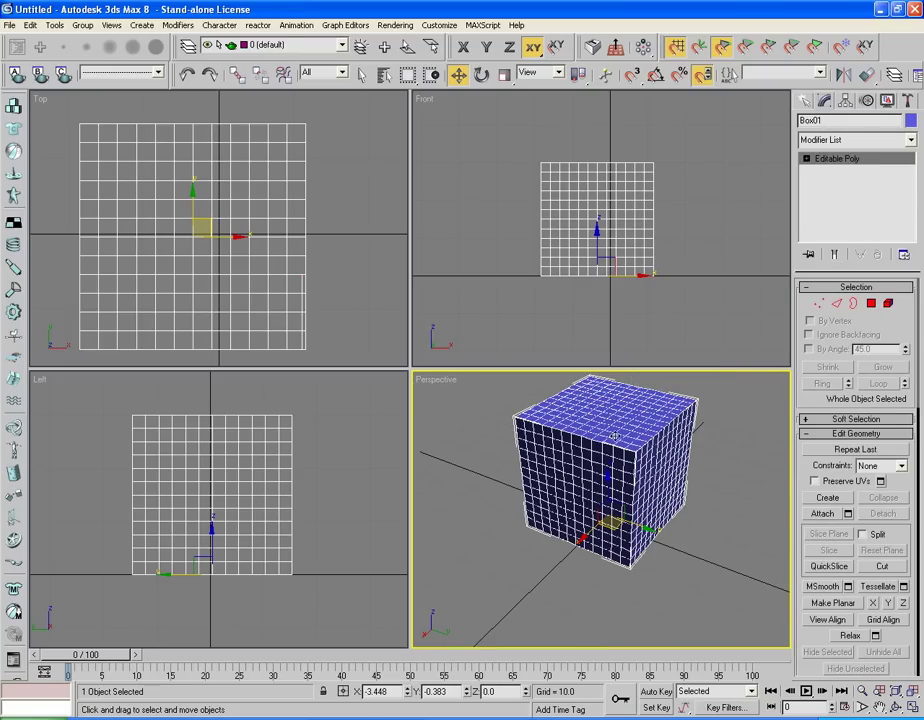
- Apply a Spherify modifier at 100% to round the dense box into a sphere
{"action": "left_click", "coordinate": [822, 141]}
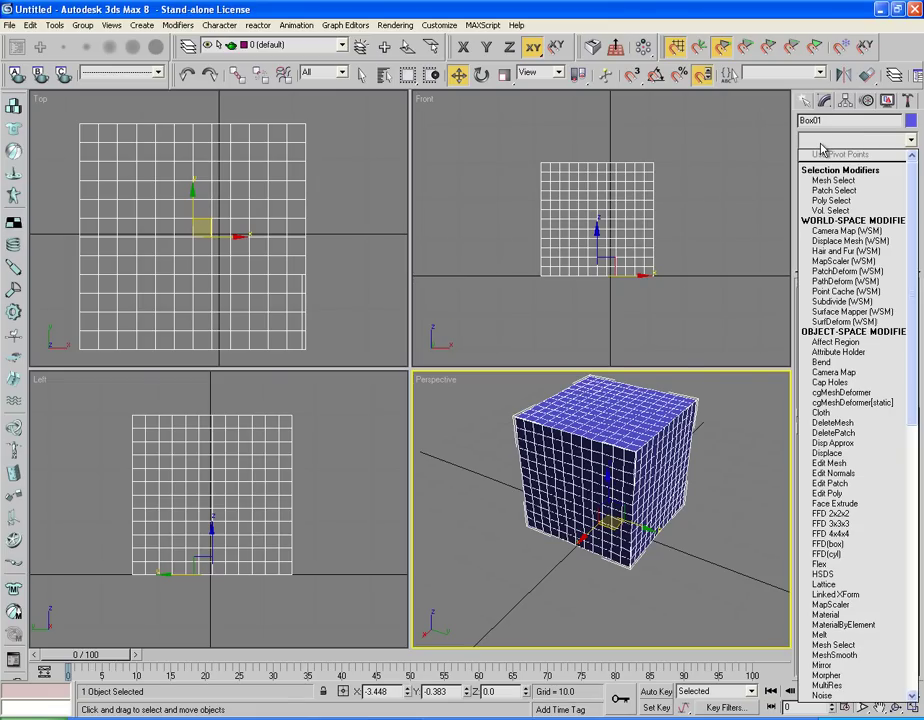
{"action": "scroll", "coordinate": [822, 148], "scroll_direction": "down", "scroll_amount": 15}
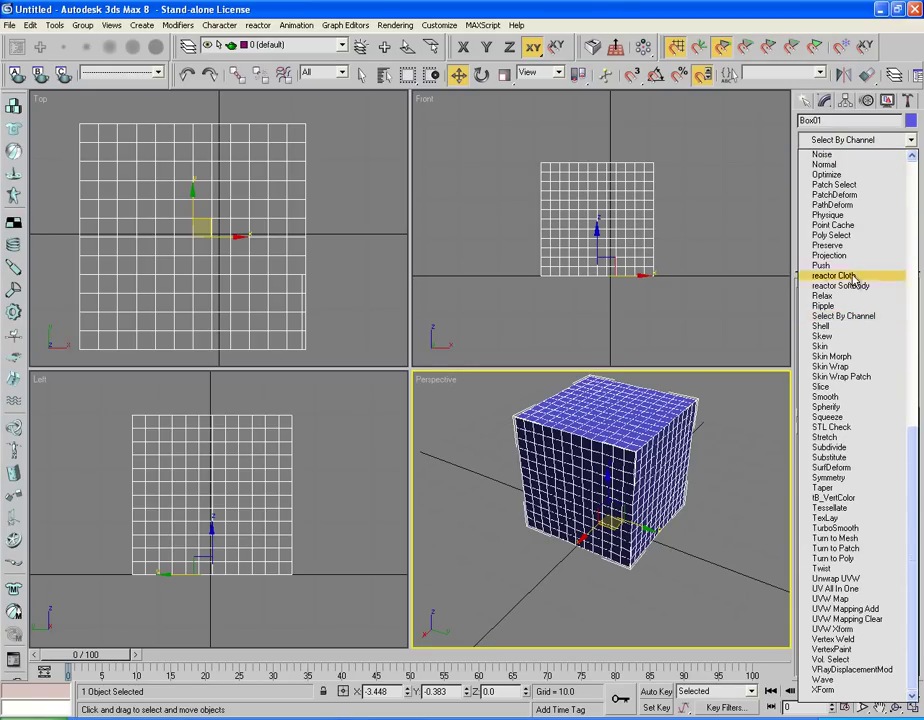
{"action": "left_click", "coordinate": [830, 407]}
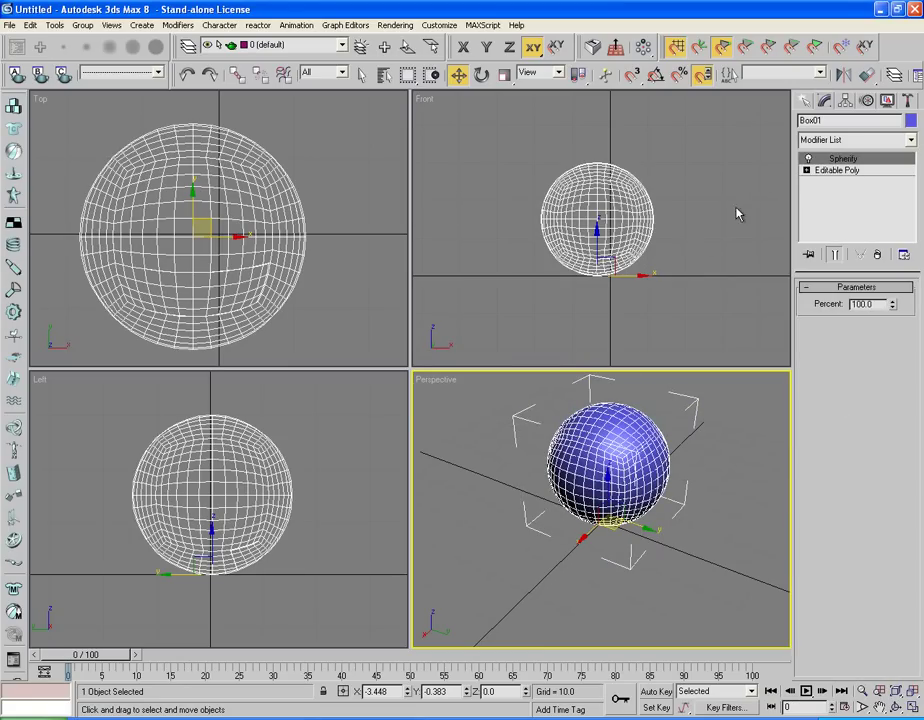
- Convert the sphere to Editable Poly and select all 864 polygons in Polygon mode
{"action": "right_click", "coordinate": [600, 474]}
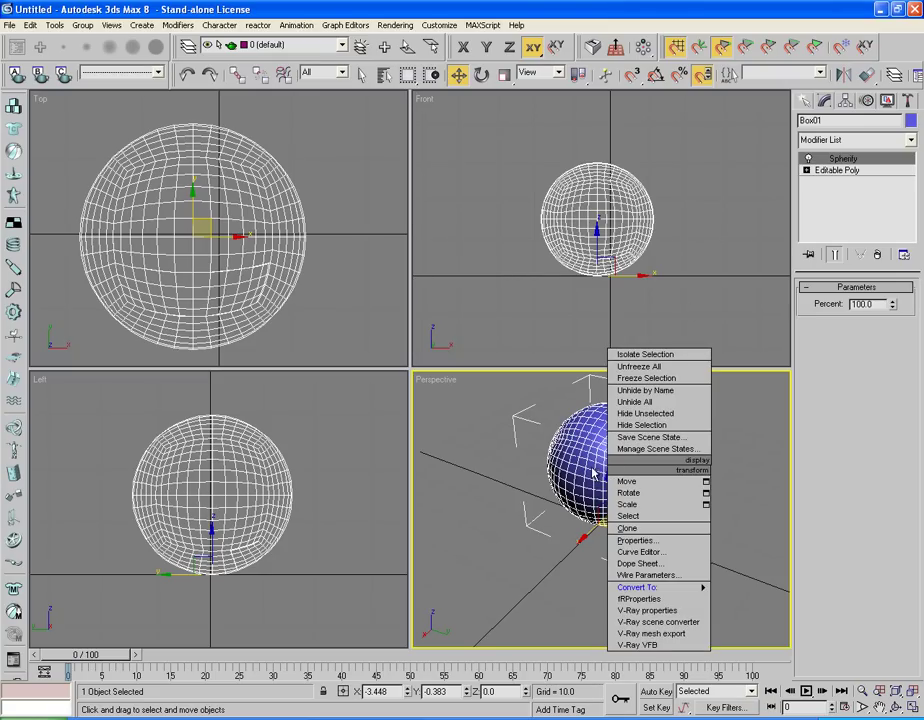
{"action": "left_click", "coordinate": [752, 598]}
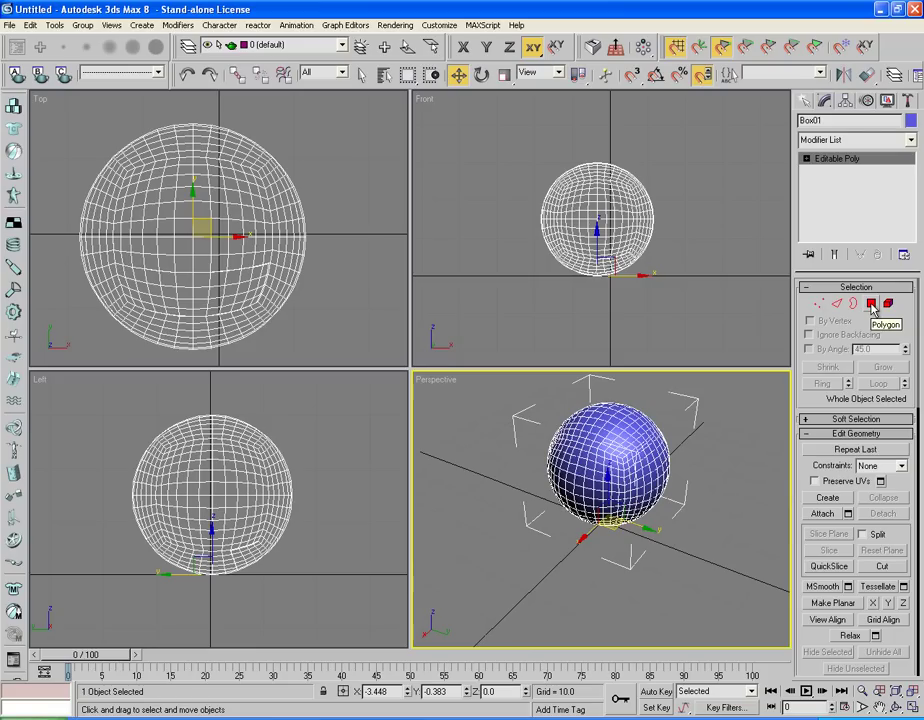
{"action": "left_click", "coordinate": [873, 303]}
{"action": "left_click_drag", "start_coordinate": [505, 133], "coordinate": [642, 310]}
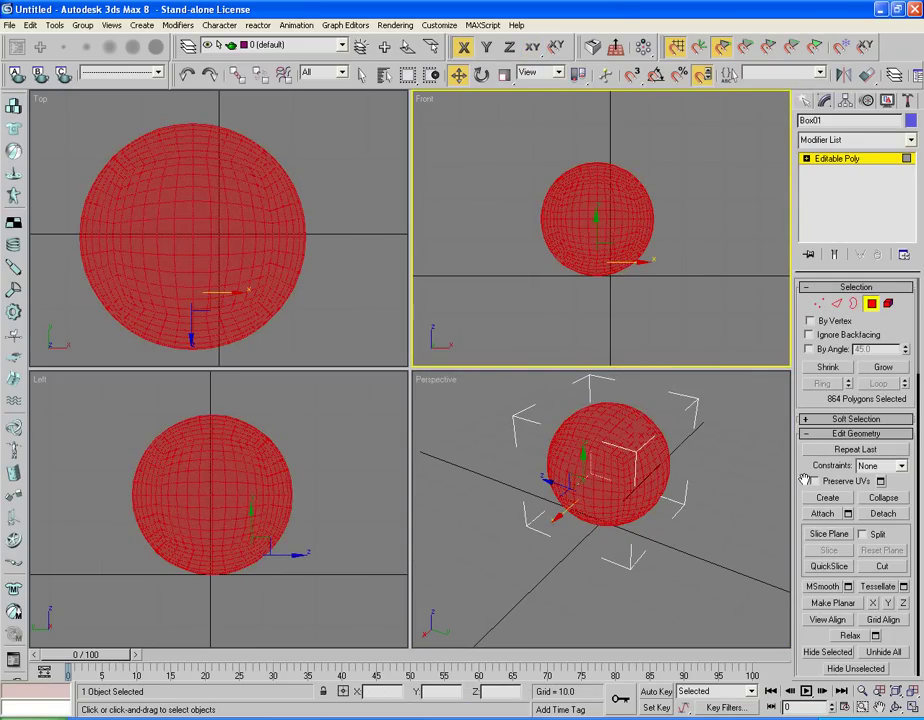
{"action": "scroll", "coordinate": [805, 481], "scroll_direction": "down", "scroll_amount": 6}
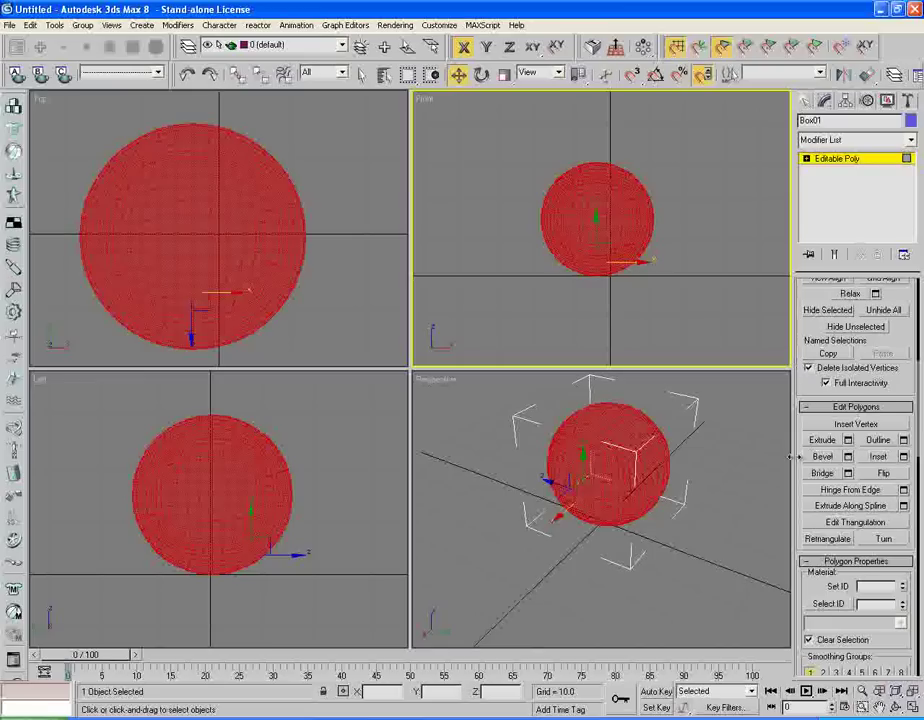
- Bevel all polygons by Local Normal with height 0.2 and outline 0.15, then deselect them
{"action": "left_click", "coordinate": [849, 458]}
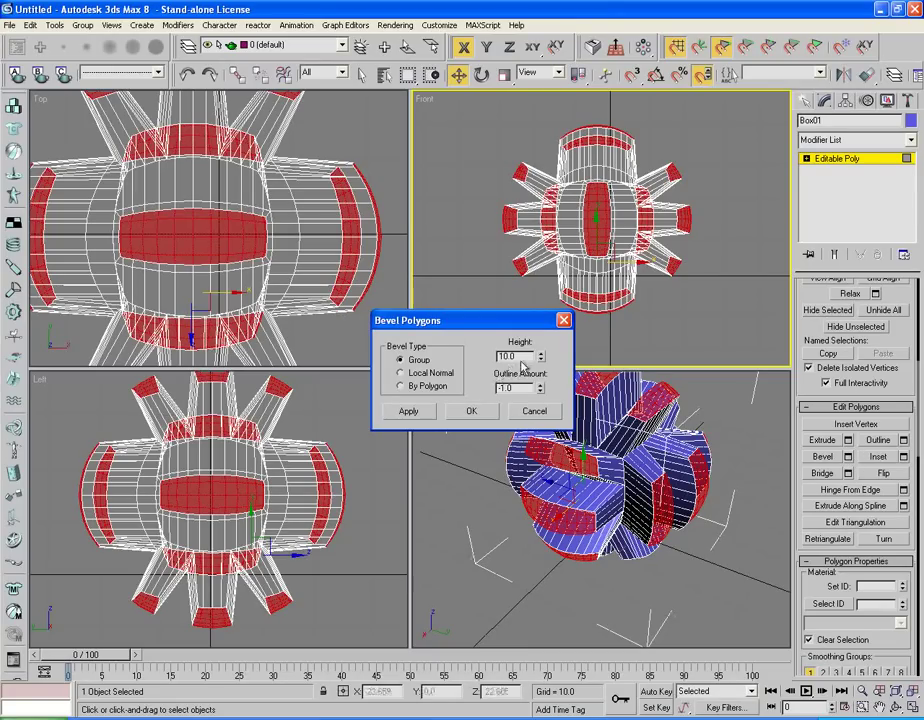
{"action": "left_click", "coordinate": [401, 373]}
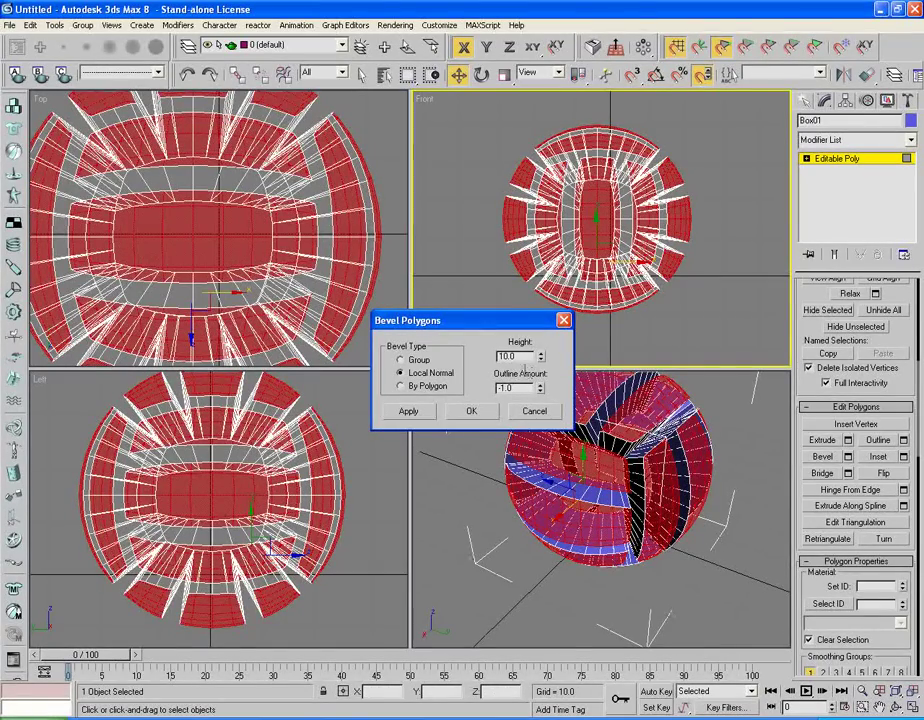
{"action": "key", "text": "Tab"}
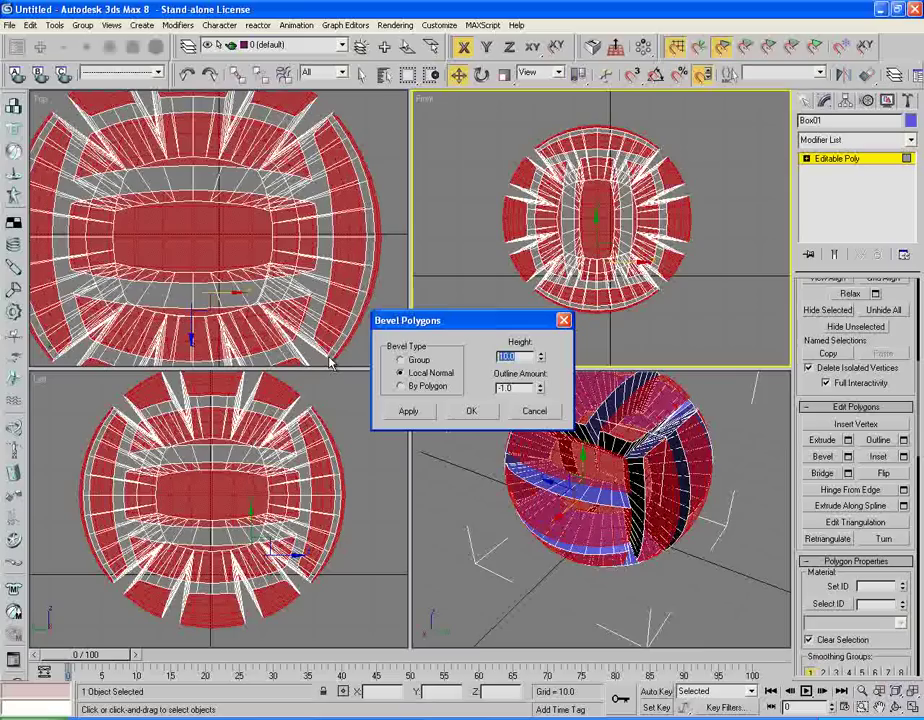
{"action": "key", "text": "BackSpace"}
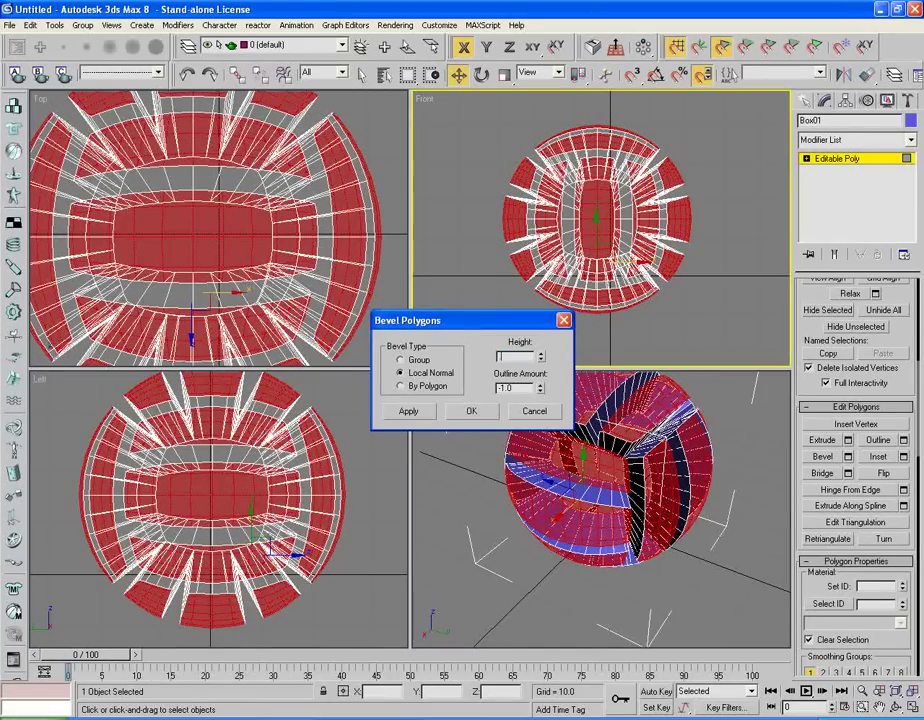
{"action": "type", "text": "0.2"}
{"action": "key", "text": "Tab"}
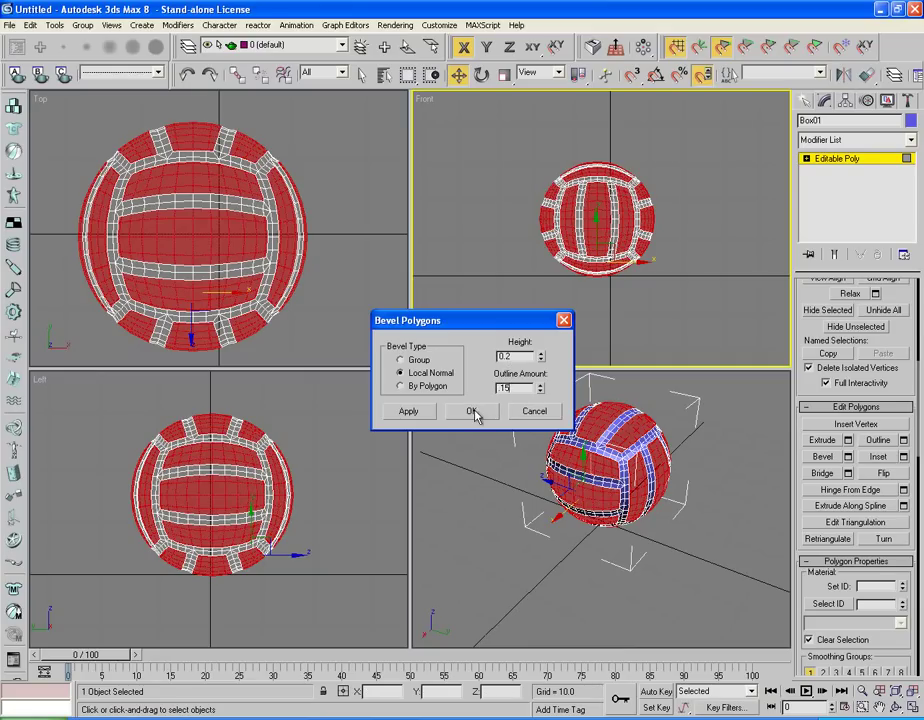
{"action": "key", "text": "Return"}
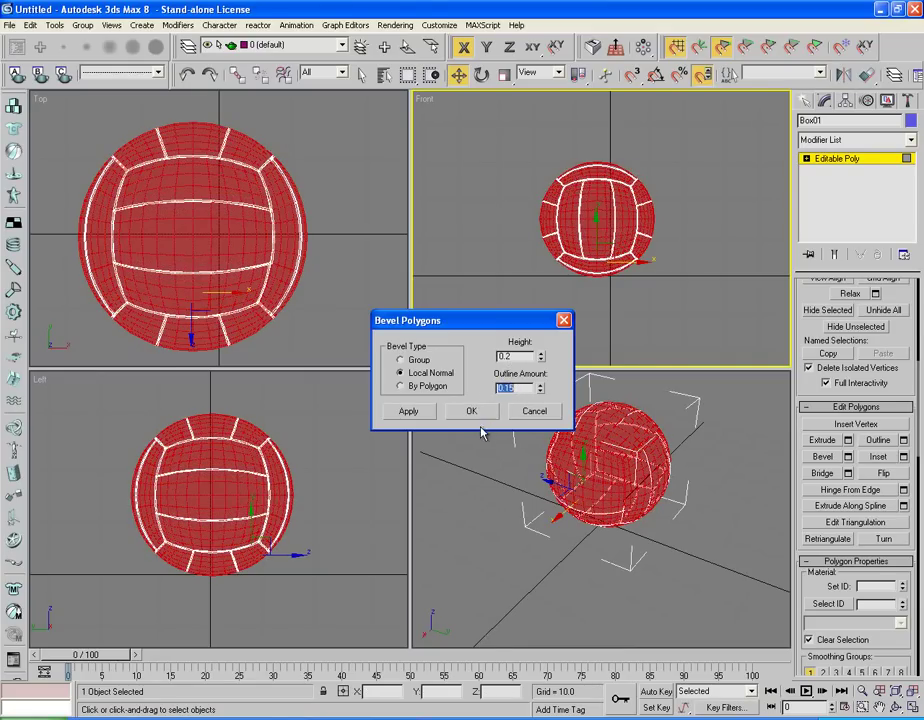
{"action": "left_click", "coordinate": [471, 411]}
{"action": "left_click", "coordinate": [628, 568]}
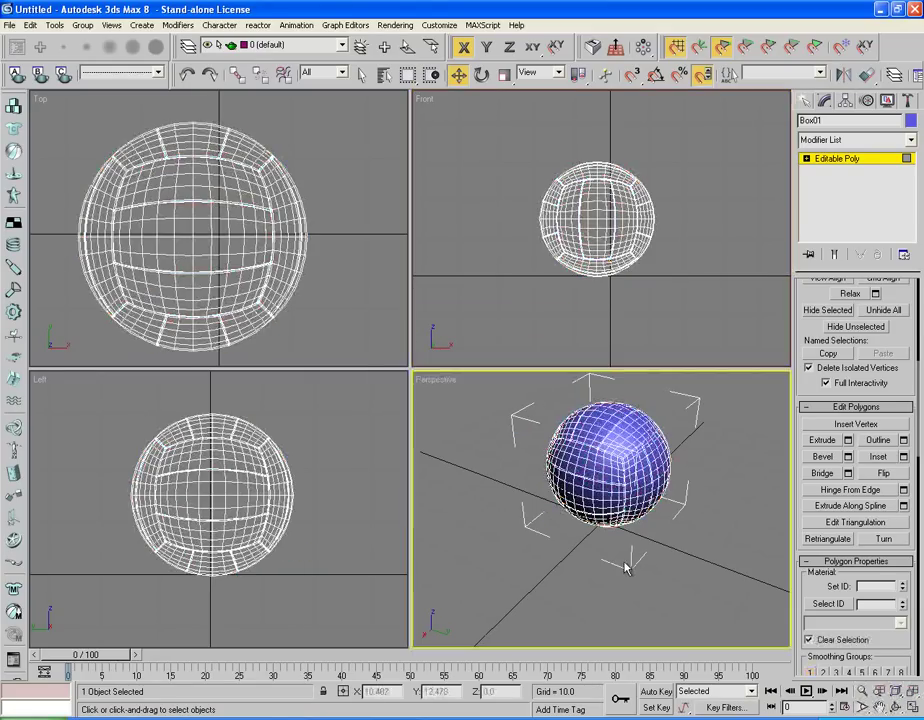
- Render the bevelled ball in Perspective, then select the whole sphere
{"action": "key", "text": "shift+q"}
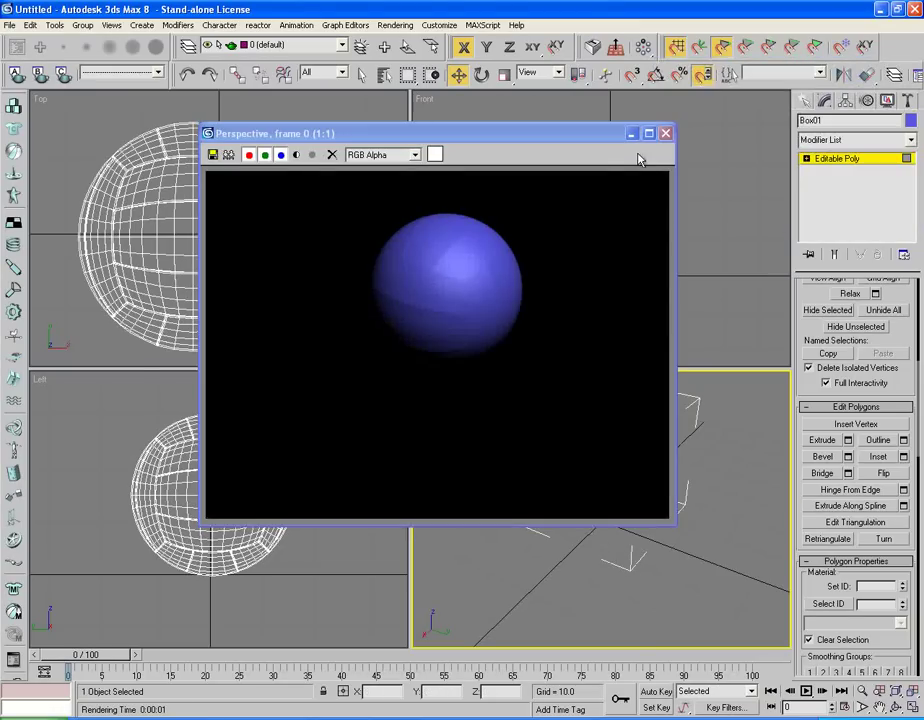
{"action": "left_click", "coordinate": [665, 133]}
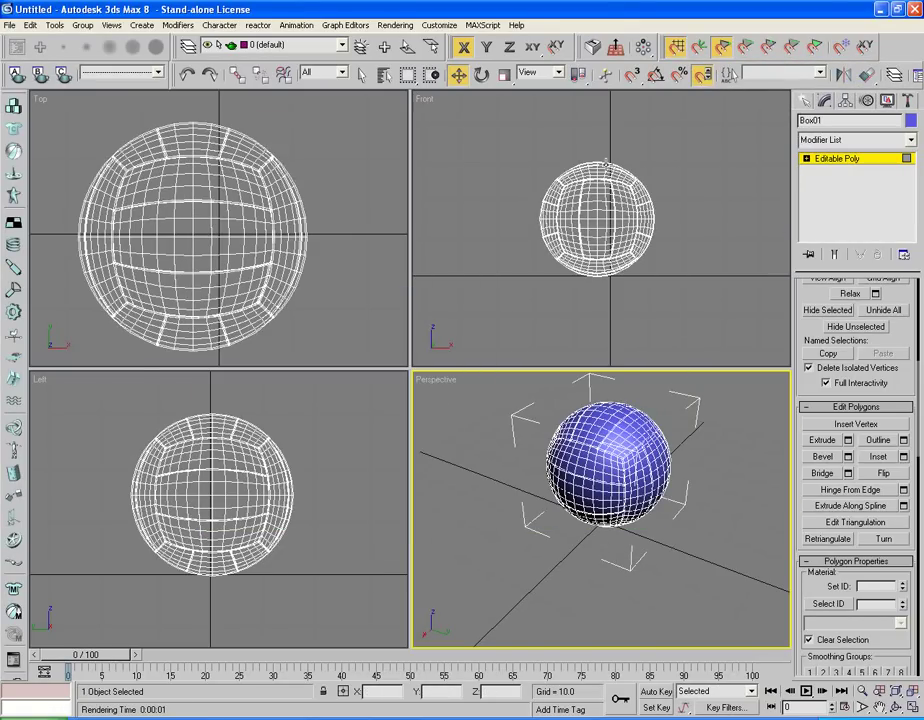
{"action": "left_click", "coordinate": [613, 234]}
{"action": "left_click_drag", "start_coordinate": [672, 113], "coordinate": [436, 362]}
- Add MeshSmooth with 2 iterations to the ball and render the smoothed result
{"action": "left_click", "coordinate": [842, 141]}
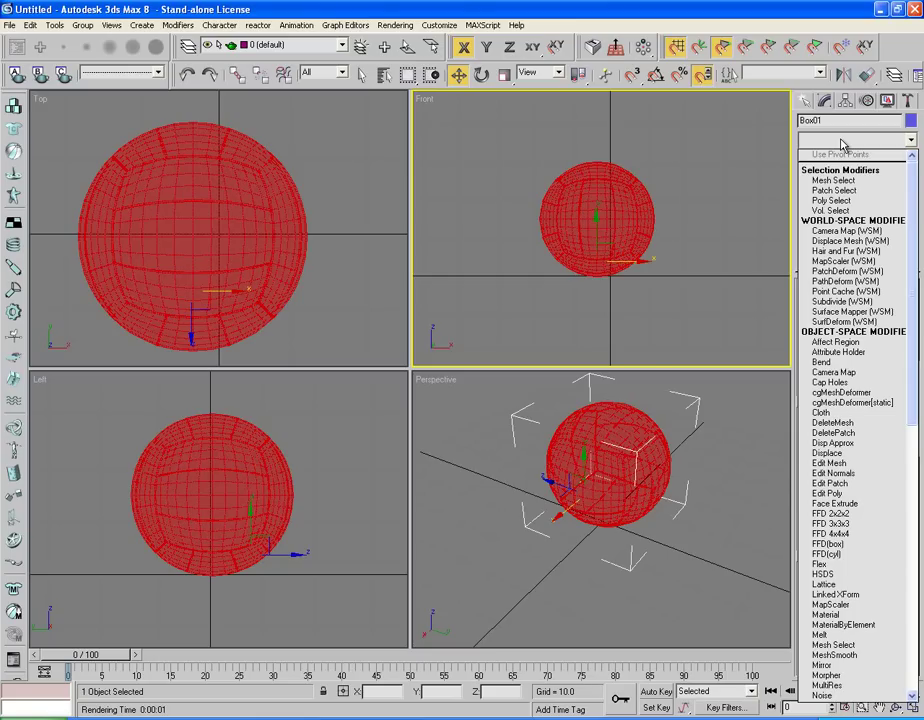
{"action": "key", "text": "Down"}
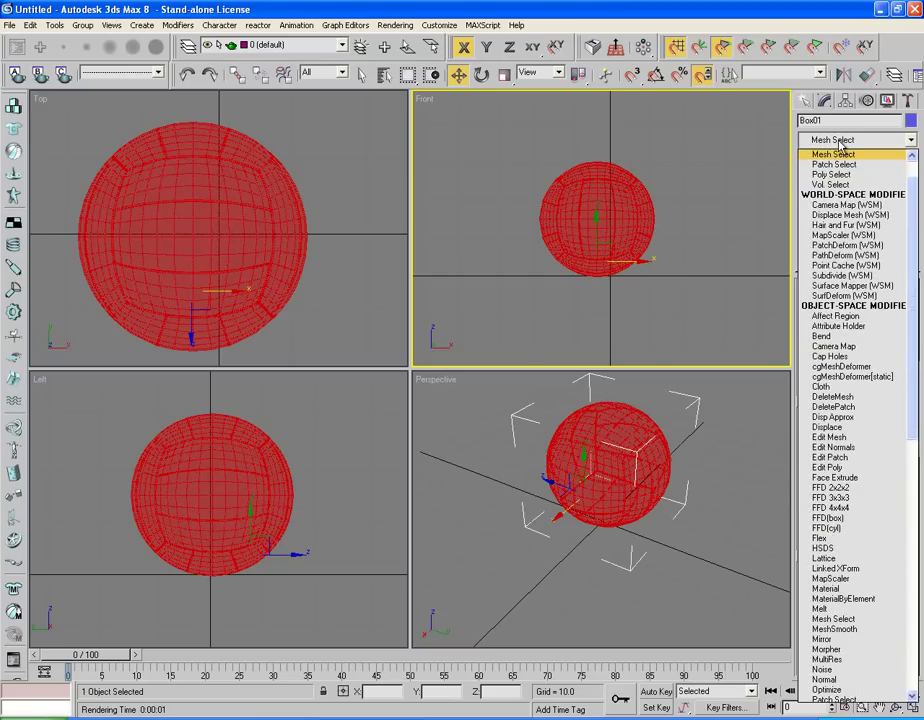
{"action": "key", "text": "m"}
{"action": "key", "text": "a"}
{"action": "key", "text": "t"}
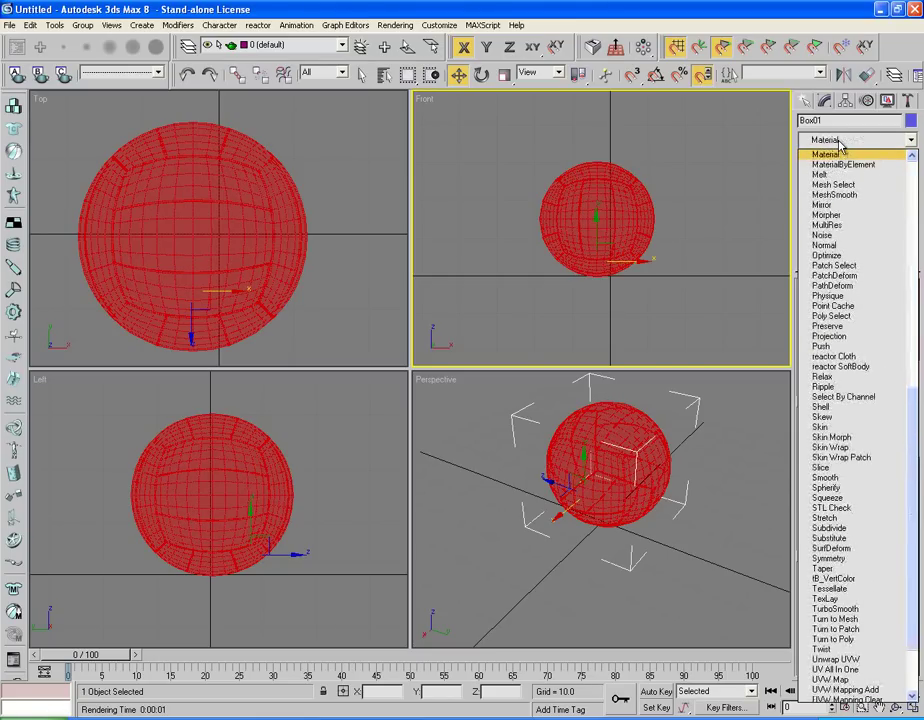
{"action": "left_click", "coordinate": [853, 196]}
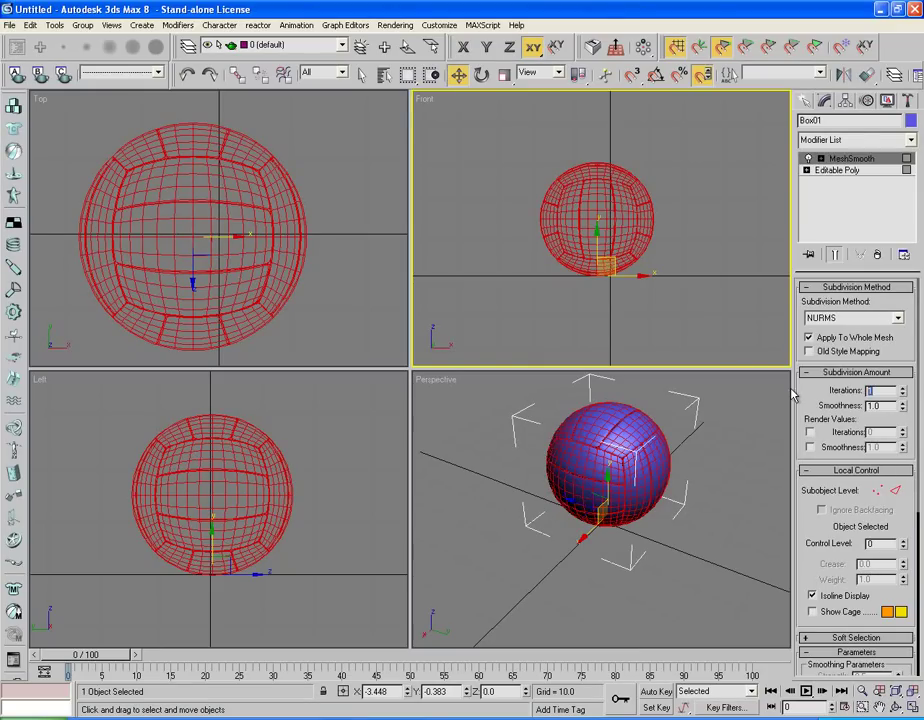
{"action": "key", "text": "Return"}
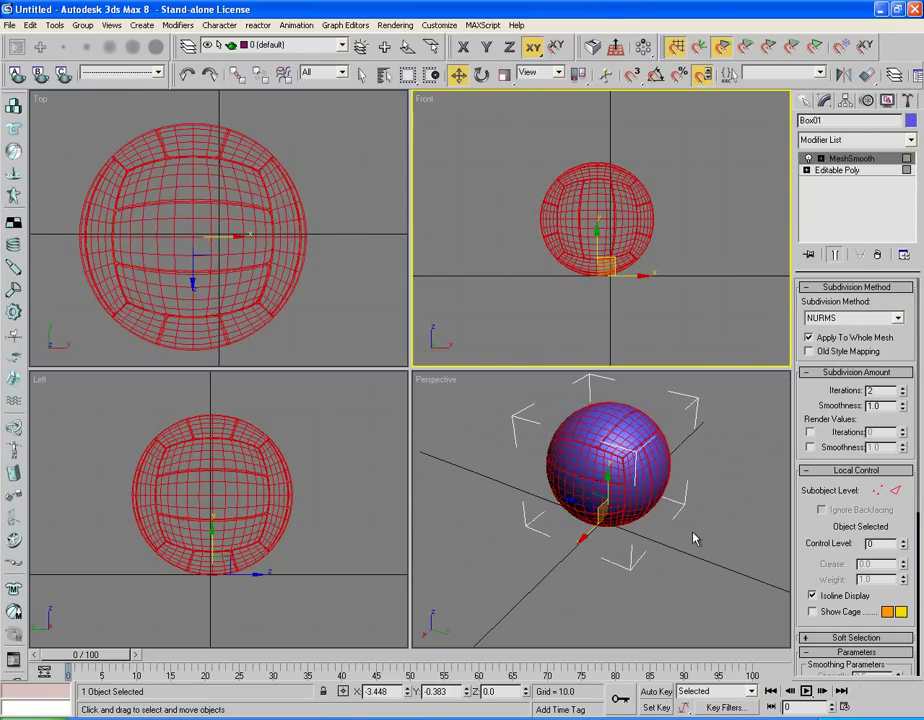
{"action": "left_click", "coordinate": [695, 540]}
{"action": "key", "text": "shift+q"}
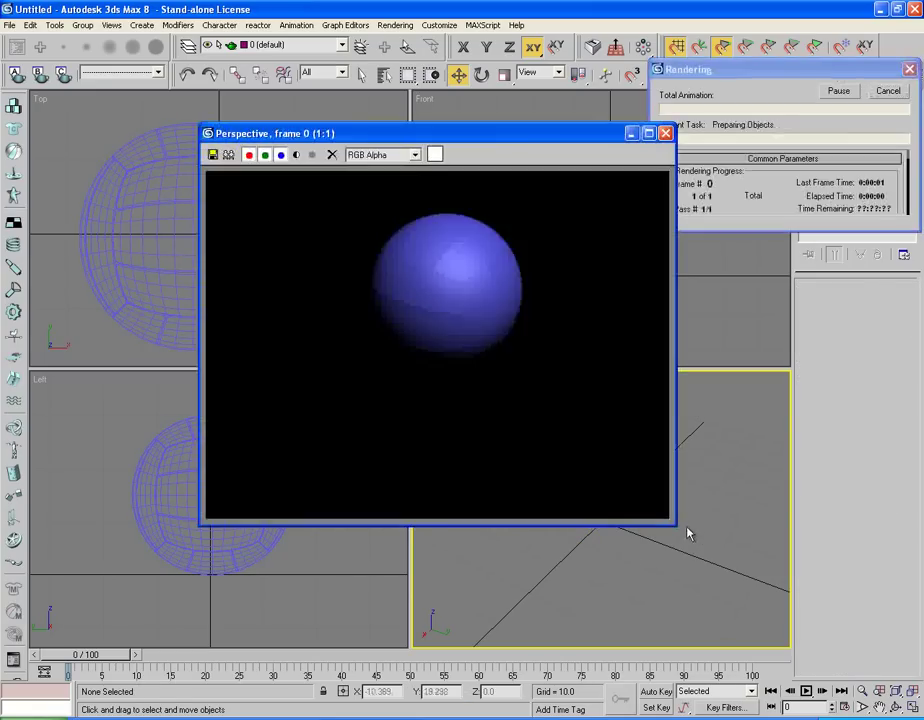
- Close the render and reselect the ball at object level
{"action": "left_click", "coordinate": [665, 133]}
{"action": "left_click", "coordinate": [620, 449]}
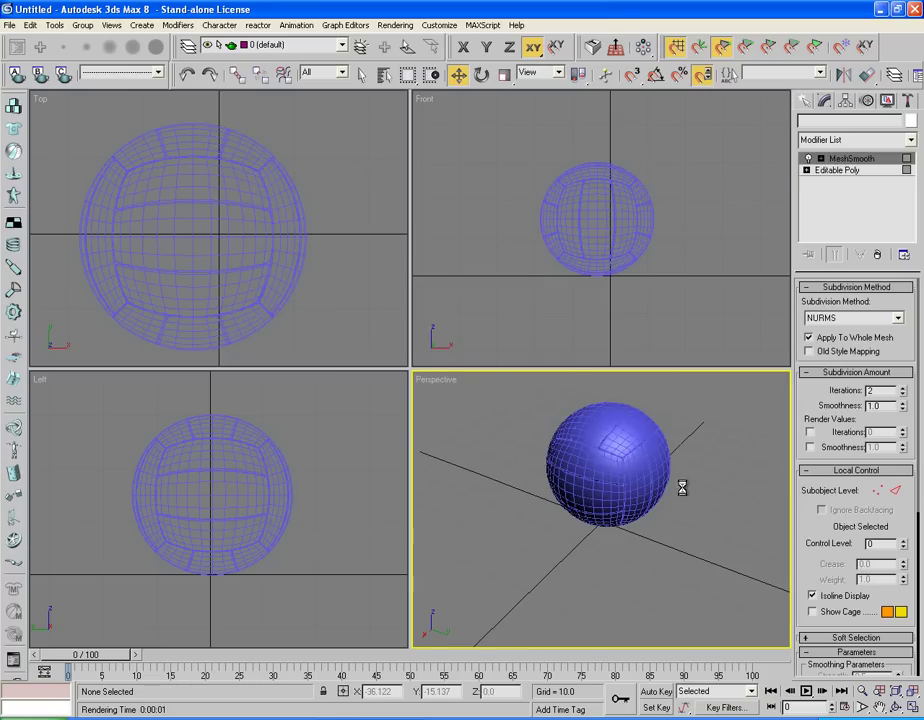
{"action": "left_click", "coordinate": [806, 170]}
{"action": "key", "text": "4"}
{"action": "key", "text": "ctrl+a"}
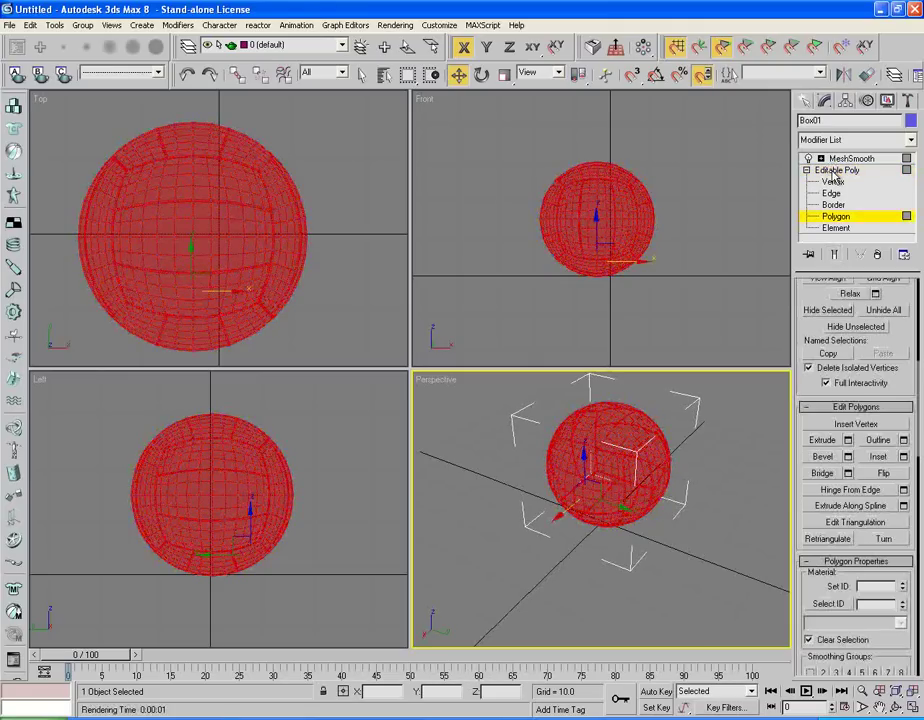
{"action": "left_click", "coordinate": [837, 174]}
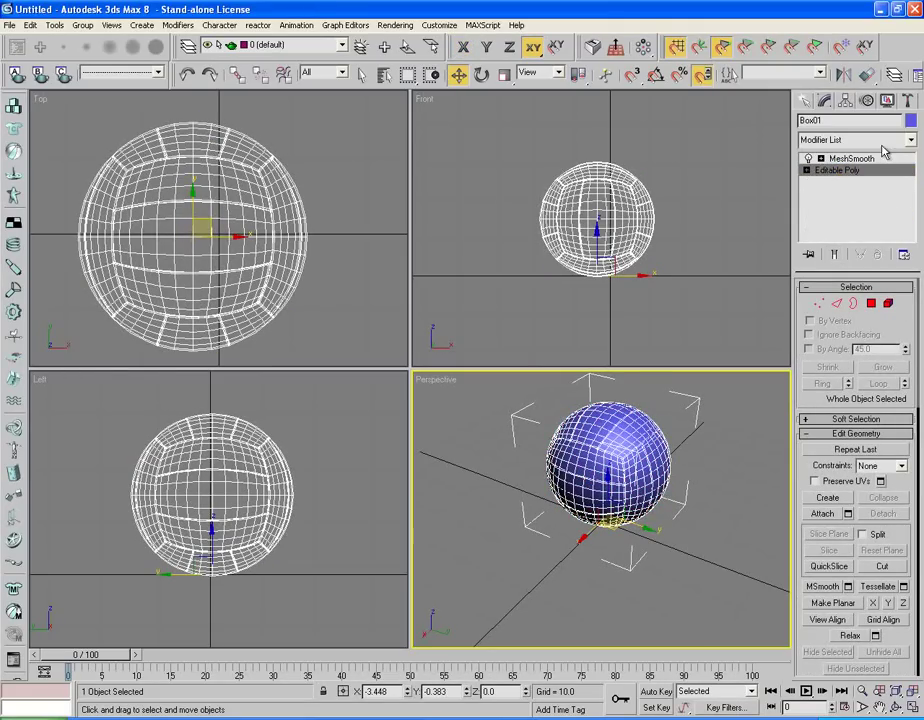
- Change the ball's object colour to white and render the Perspective view
{"action": "left_click", "coordinate": [910, 120]}
{"action": "left_click", "coordinate": [589, 399]}
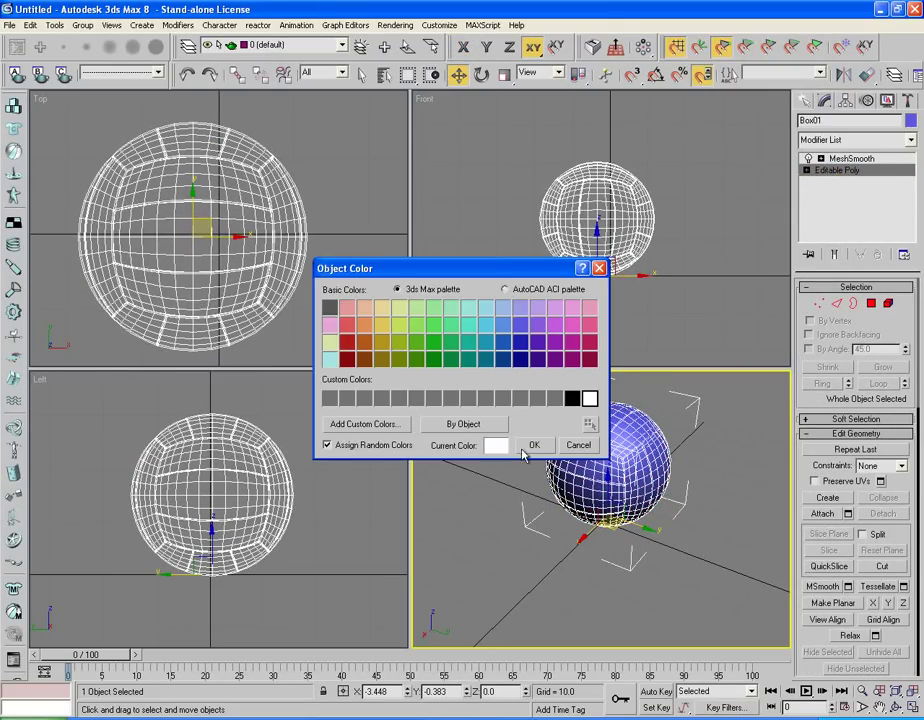
{"action": "left_click", "coordinate": [533, 445]}
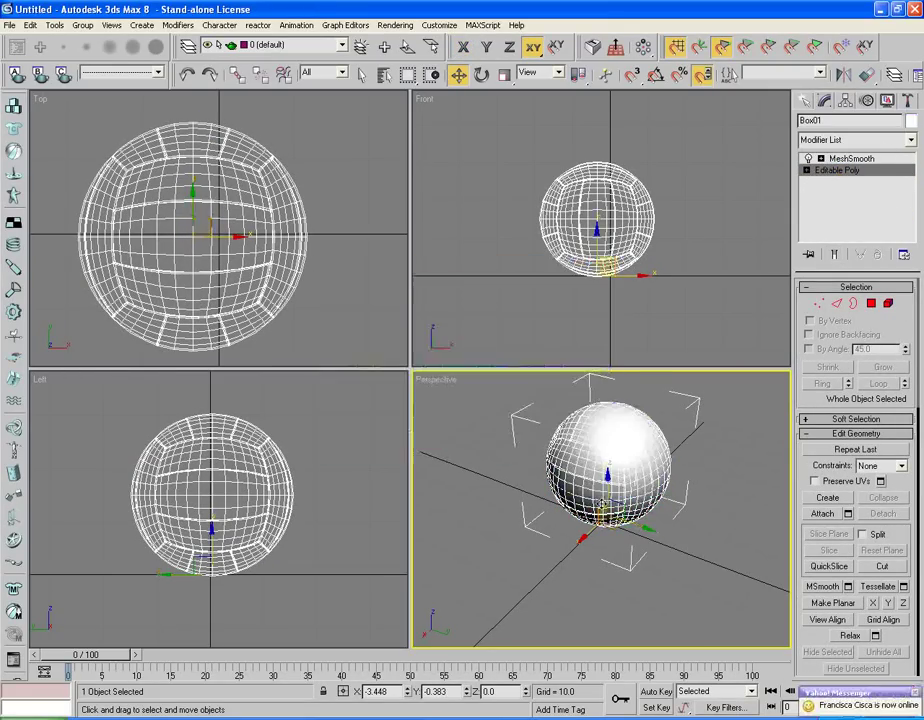
{"action": "left_click", "coordinate": [669, 545]}
{"action": "key", "text": "shift+q"}
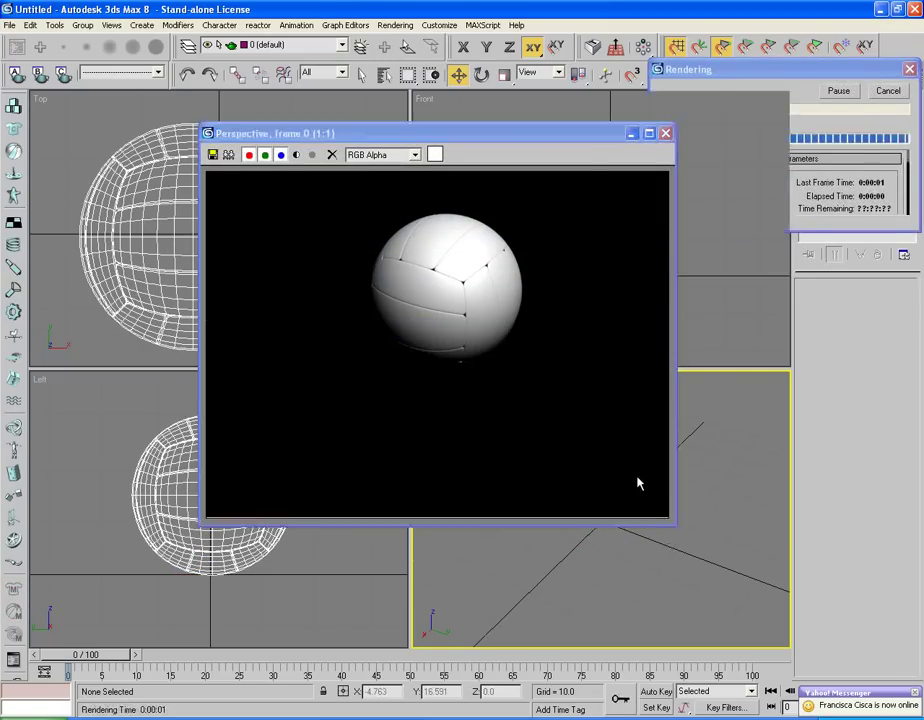
- Tilt the ball about -15°, 13° and 40° around X, Y, Z and render the new seam layout
{"action": "left_click", "coordinate": [666, 134]}
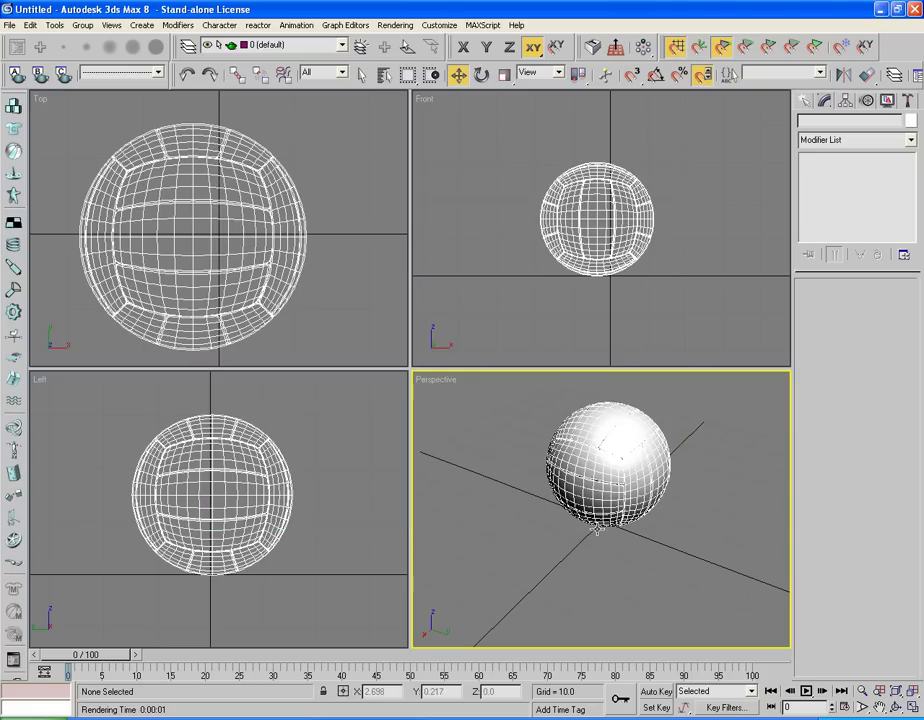
{"action": "key", "text": "e"}
{"action": "left_click", "coordinate": [607, 488]}
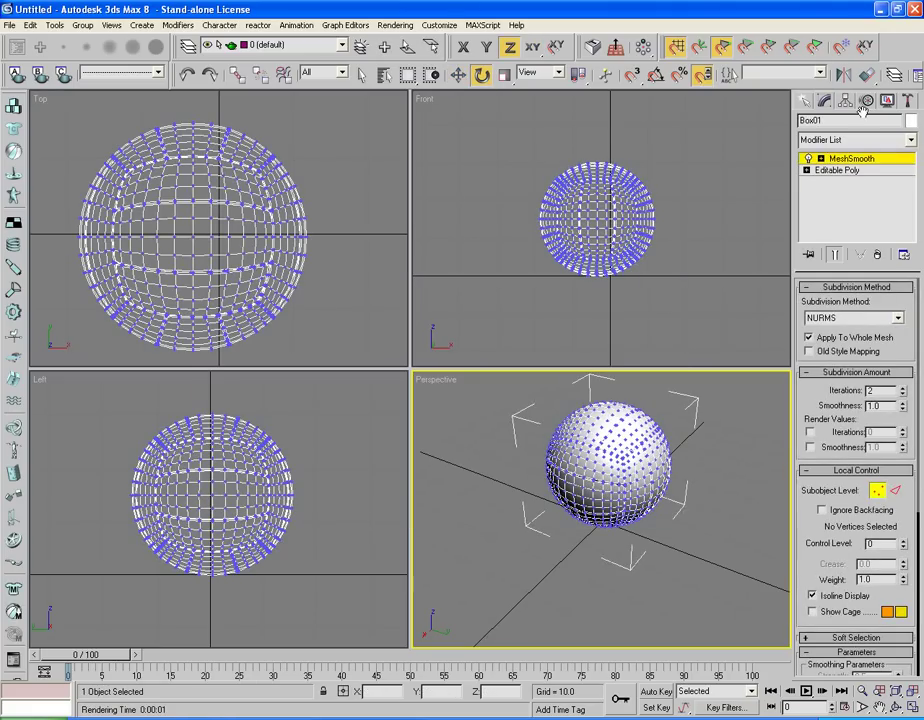
{"action": "left_click", "coordinate": [820, 158]}
{"action": "left_click", "coordinate": [848, 170]}
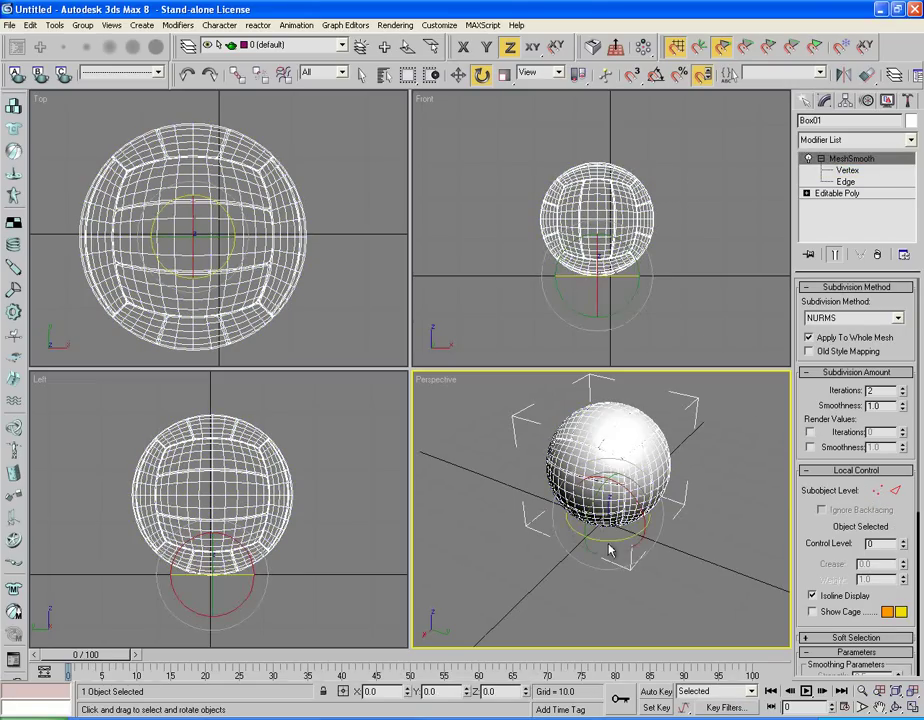
{"action": "left_click_drag", "start_coordinate": [604, 540], "coordinate": [647, 521]}
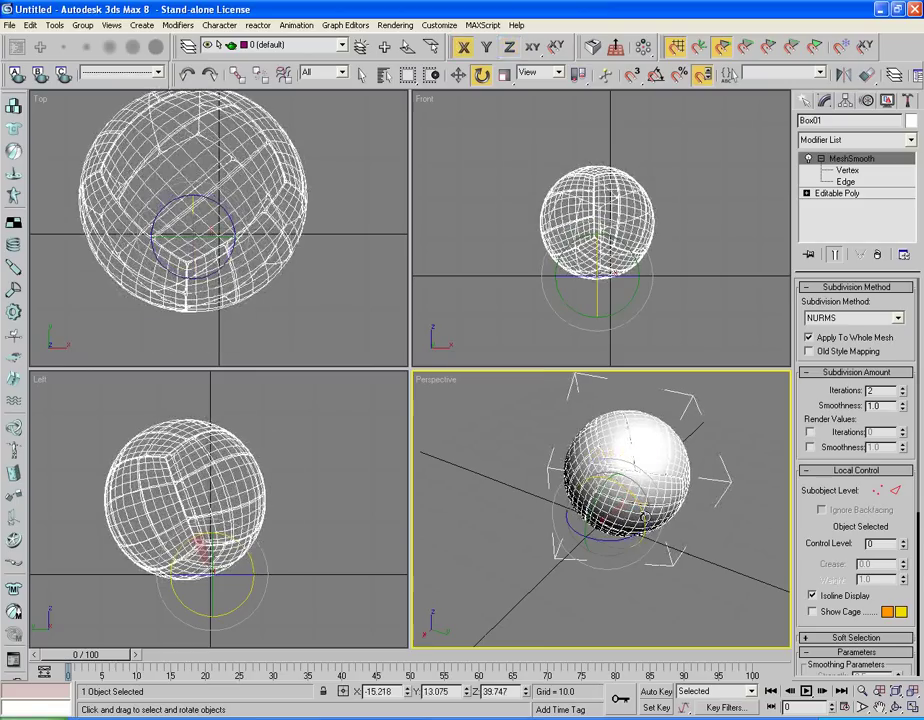
{"action": "key", "text": "shift+q"}
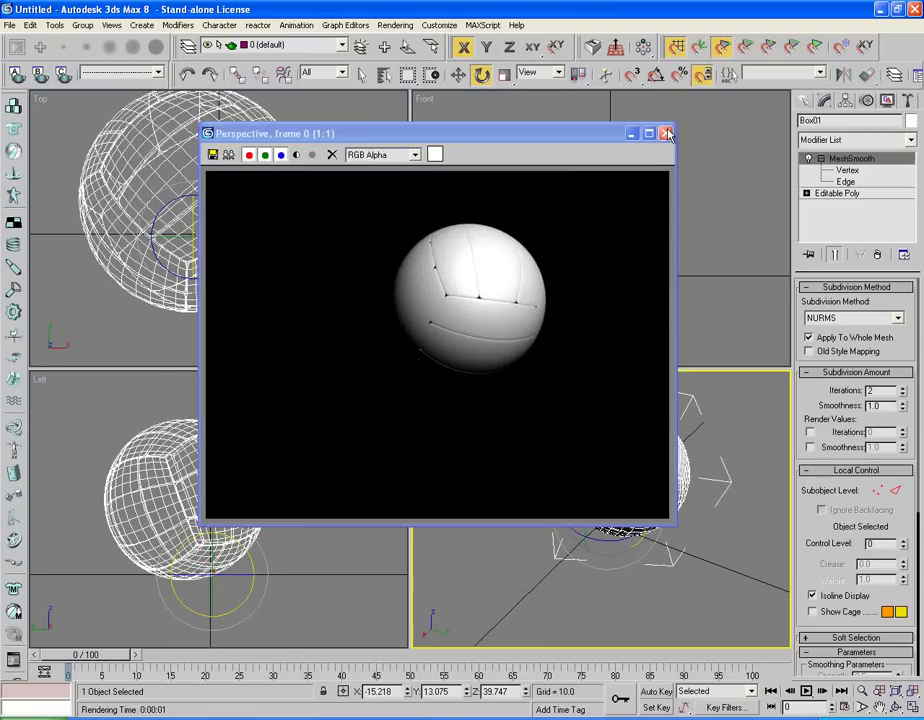
{"action": "left_click", "coordinate": [664, 133]}
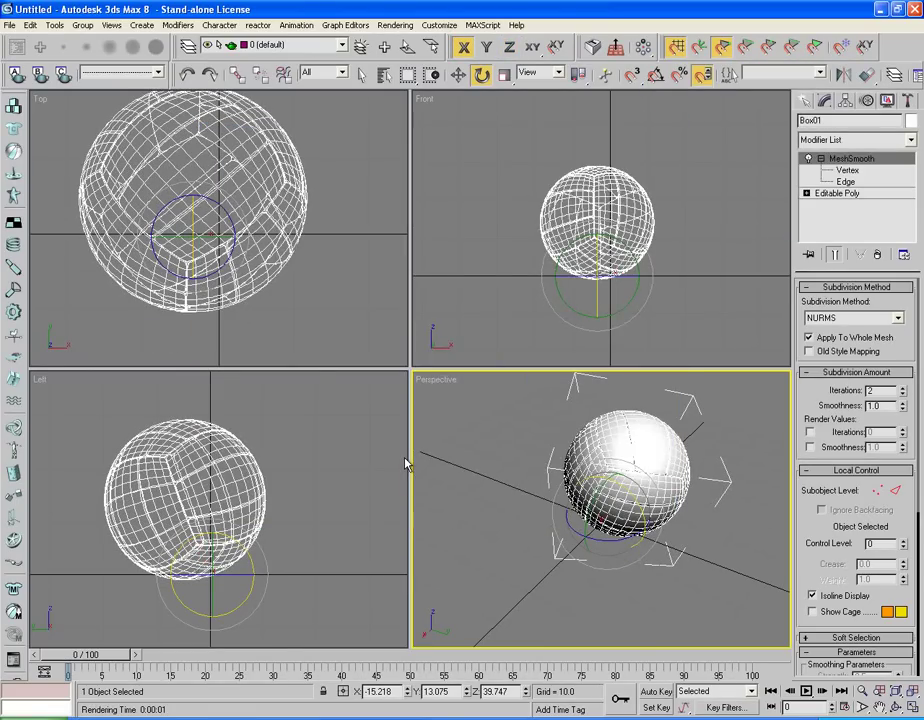